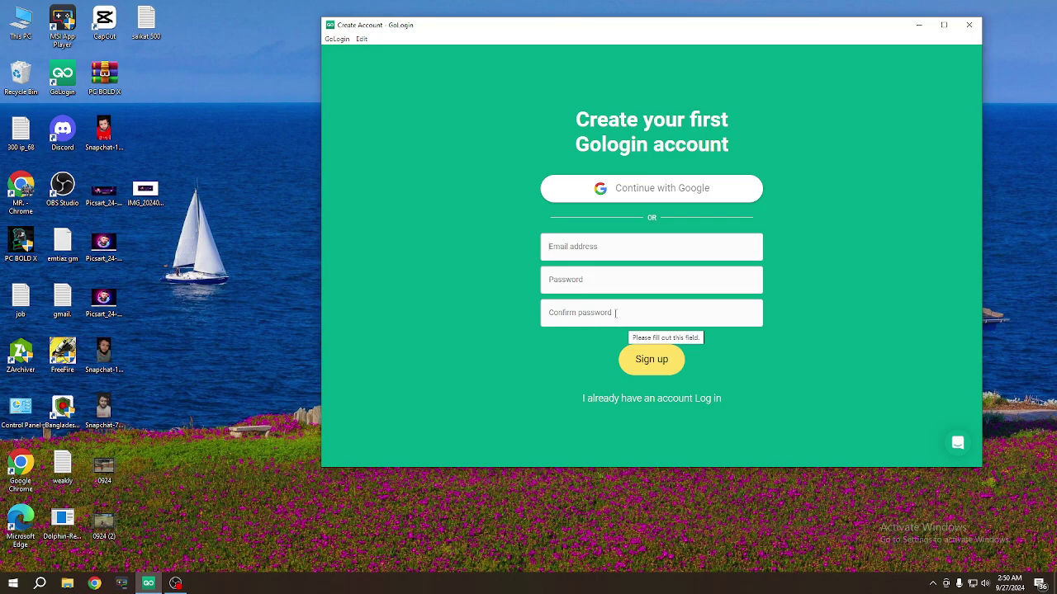
Step: Open the desktop text file whose name ends in "gm" and cut the first e-mail address from its list
double_click(58, 245)
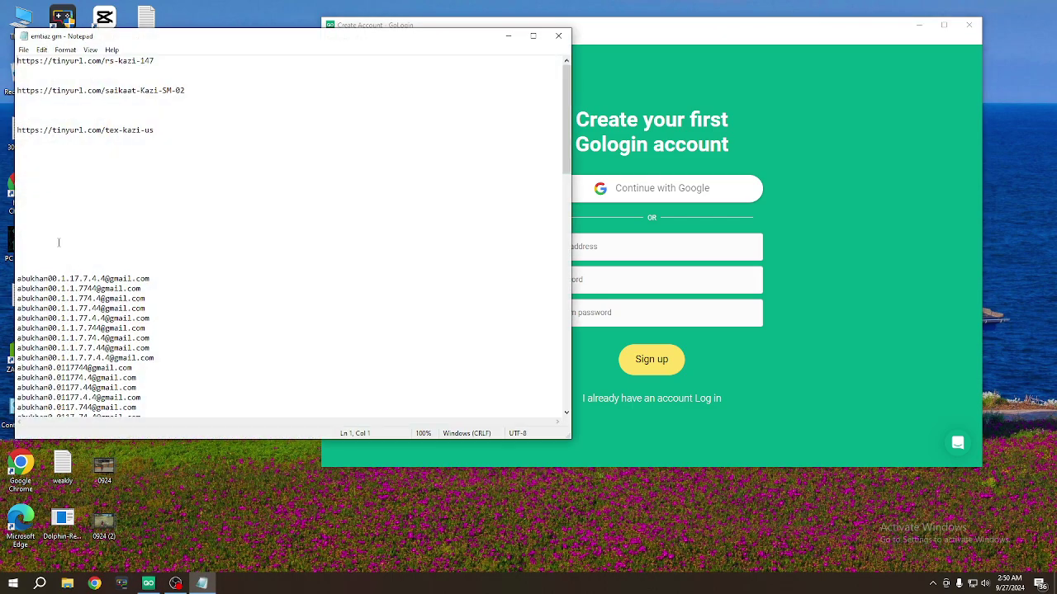
click(18, 279)
key(shift+End)
right_click(338, 265)
click(355, 287)
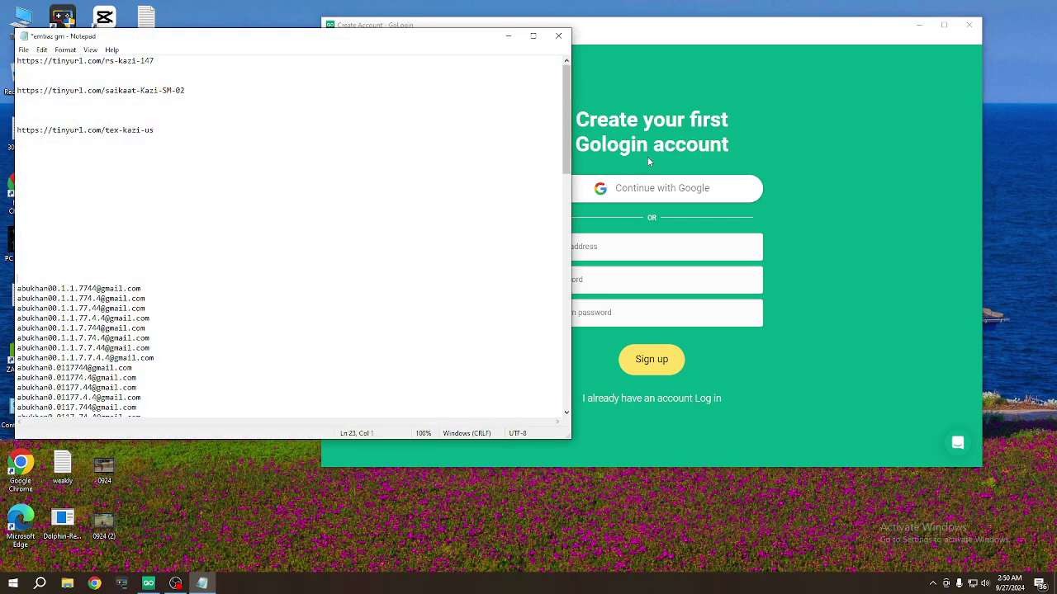
Step: Sign up for a GoLogin account, pasting the cut e-mail address as the e-mail, the password and the password confirmation
click(600, 265)
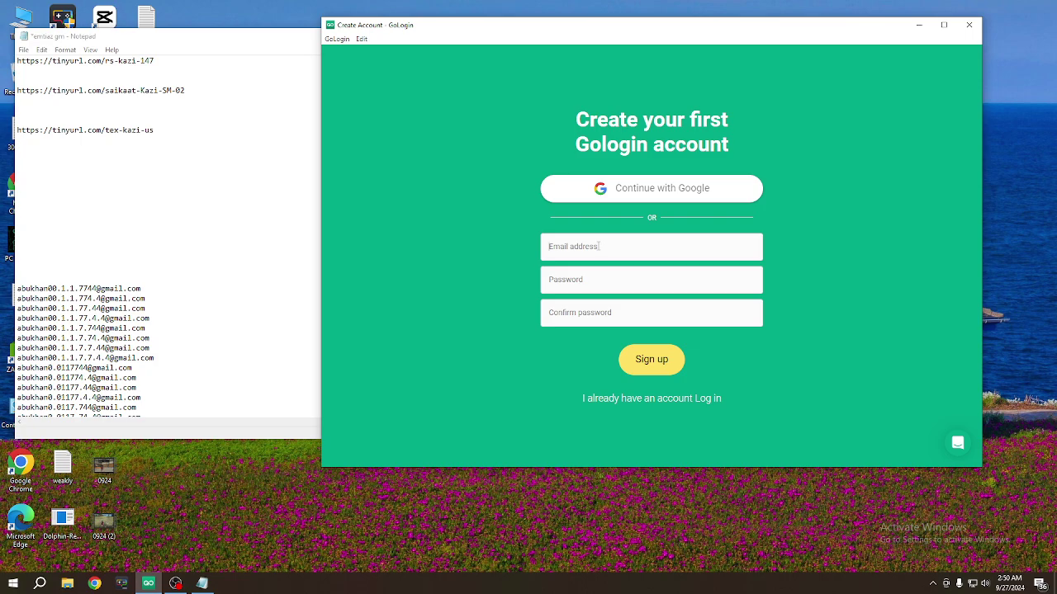
click(595, 247)
key(ctrl+v)
click(604, 281)
key(ctrl+v)
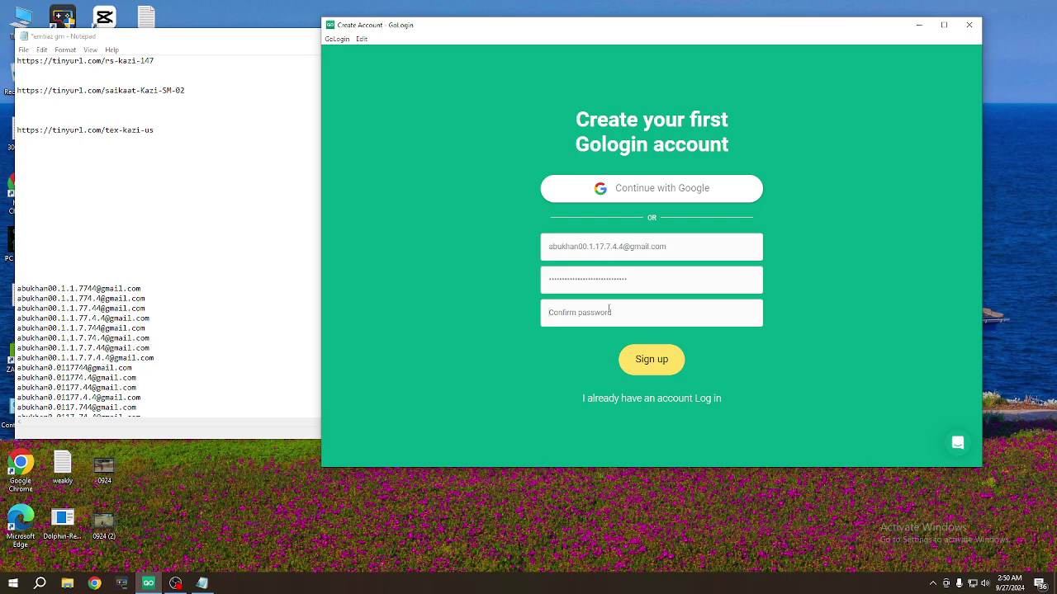
click(620, 313)
key(ctrl+v)
click(634, 361)
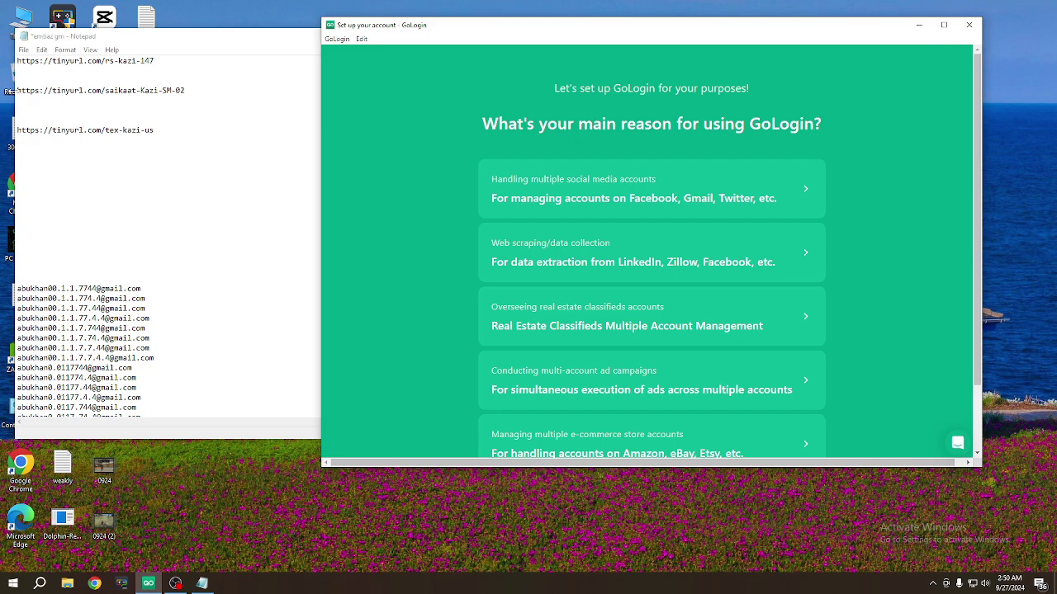
Step: Copy the tinyurl link ending in "SM-02" from the text file, and close the file with its changes saved
drag(16, 90, 186, 91)
right_click(194, 93)
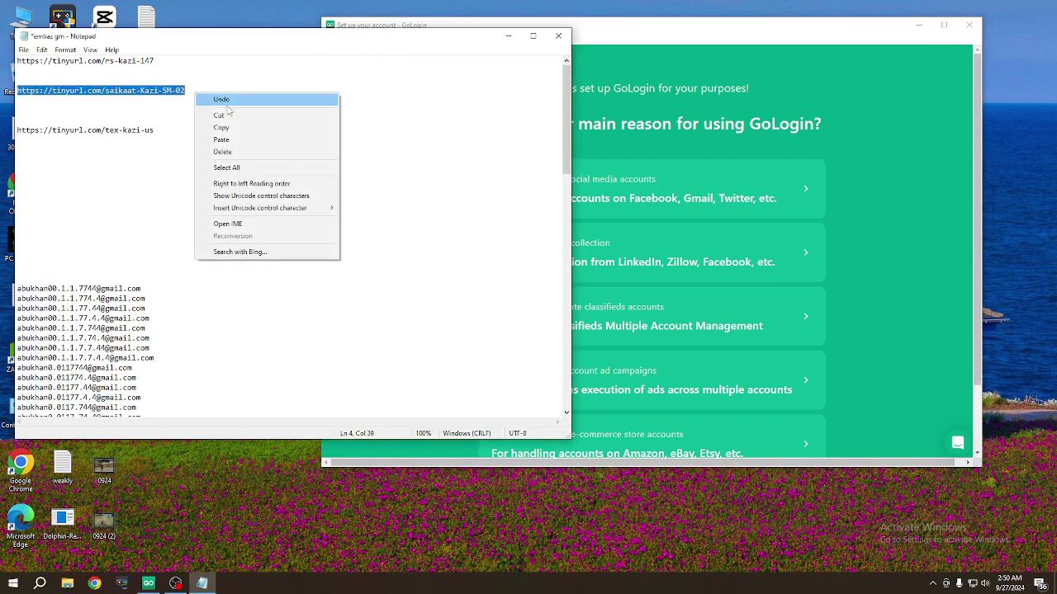
click(240, 127)
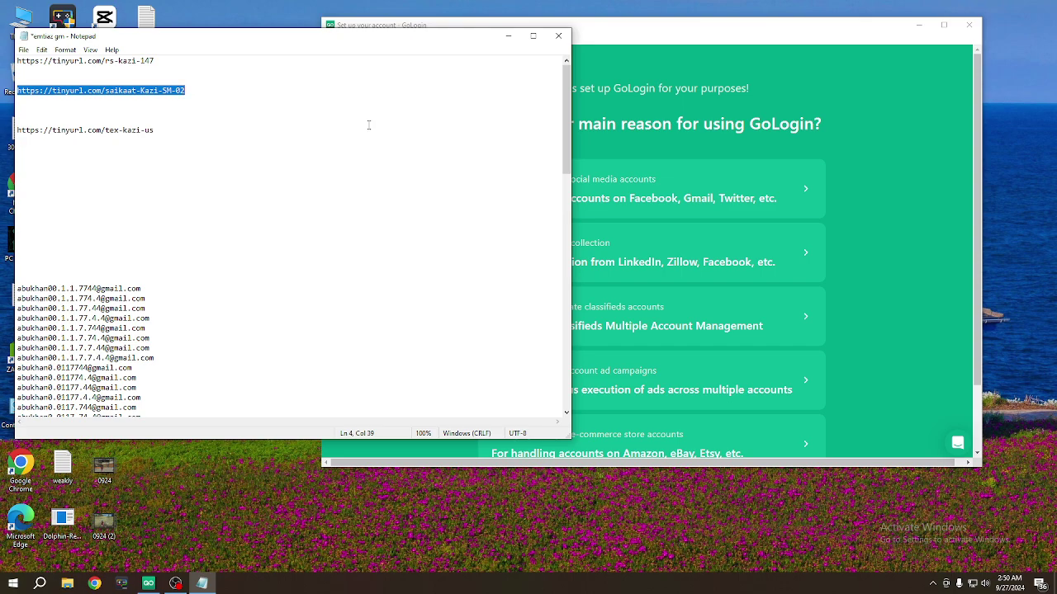
click(558, 35)
click(496, 297)
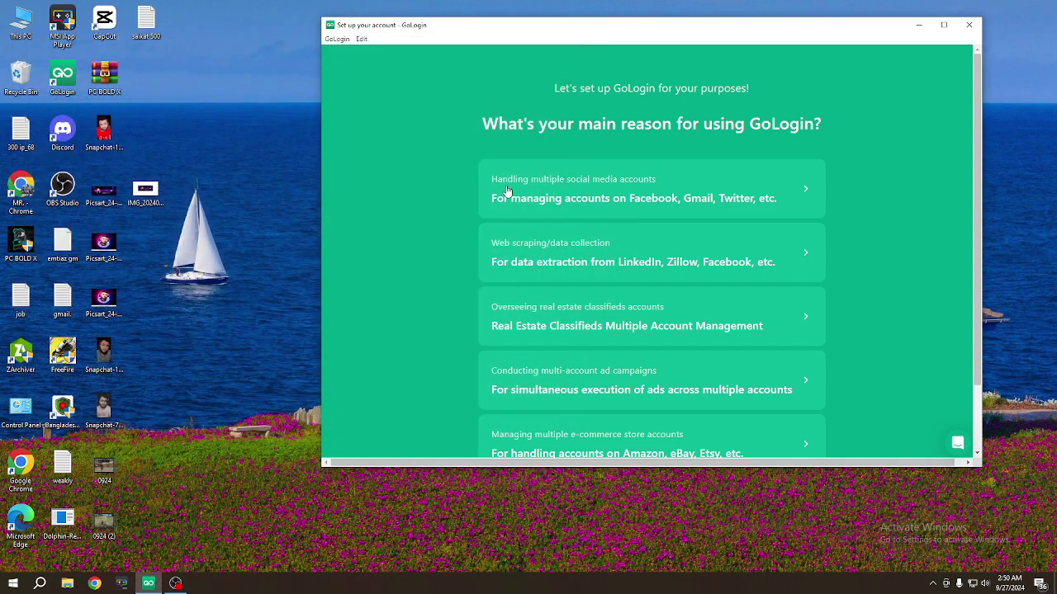
Step: Complete the GoLogin setup questions, choosing Handling multiple social media accounts, CEO/Founder and No for API use
click(784, 194)
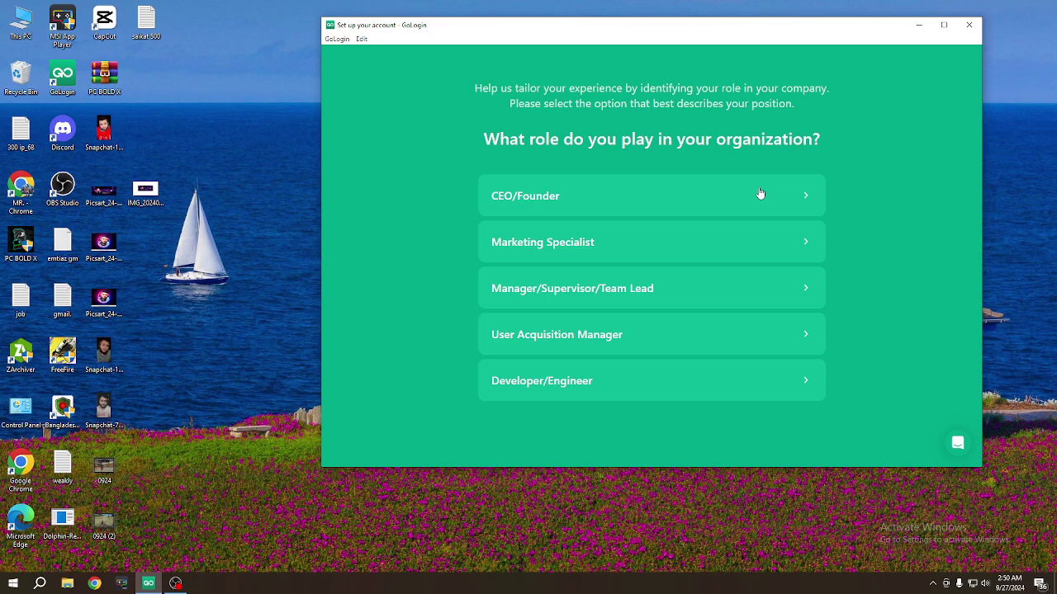
click(785, 203)
click(785, 201)
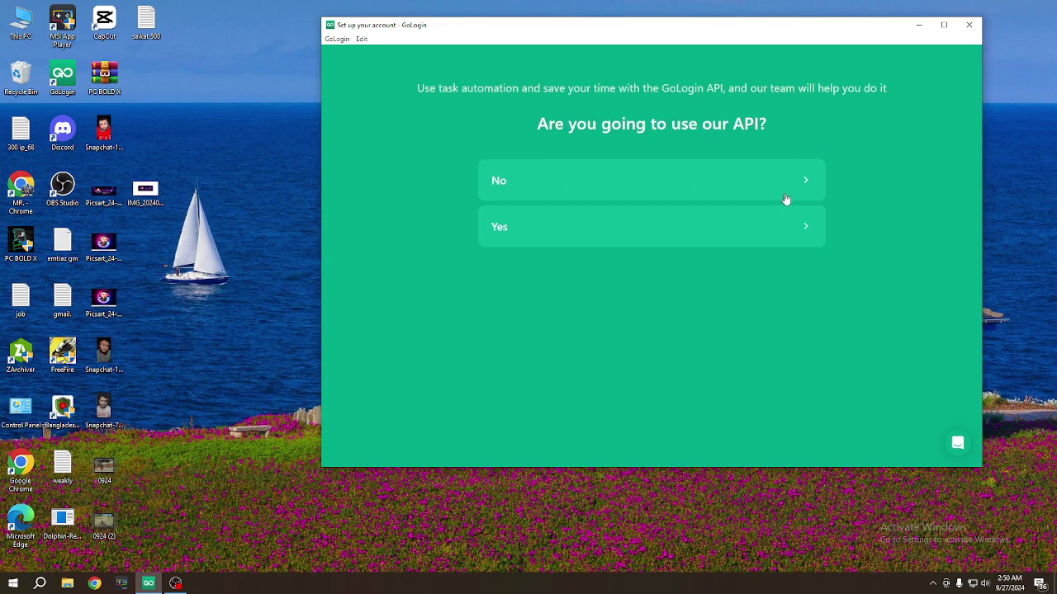
click(784, 198)
click(781, 190)
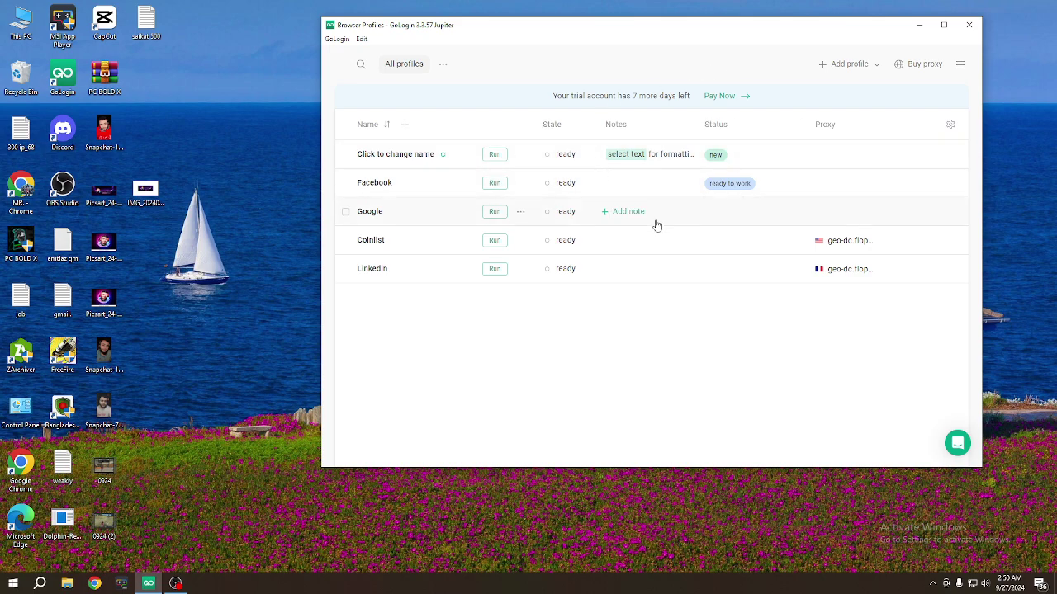
Step: Paste the copied tinyurl link as the Start URL in the default profile settings
click(960, 65)
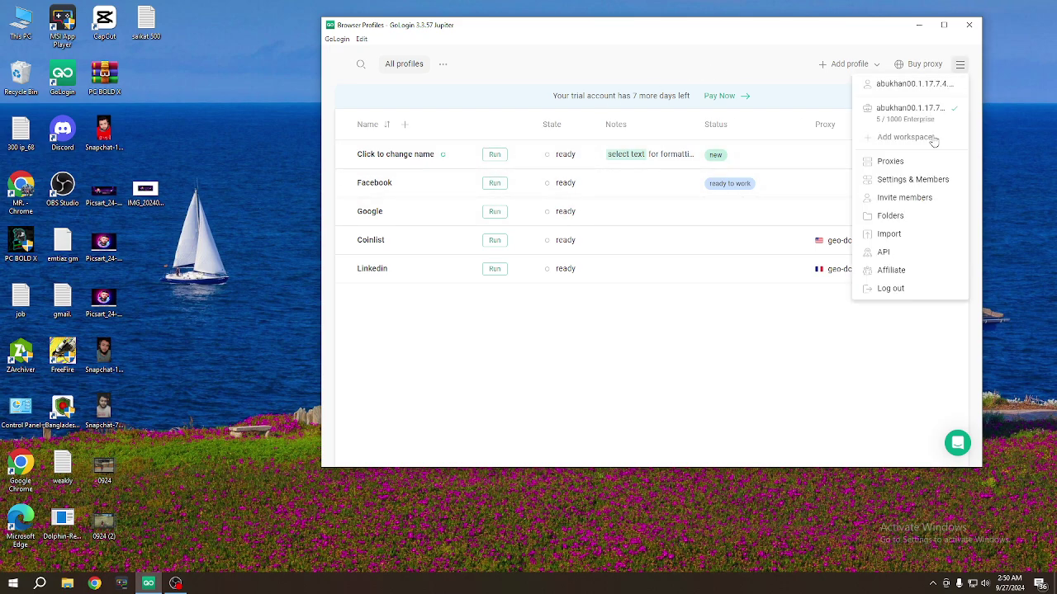
click(908, 183)
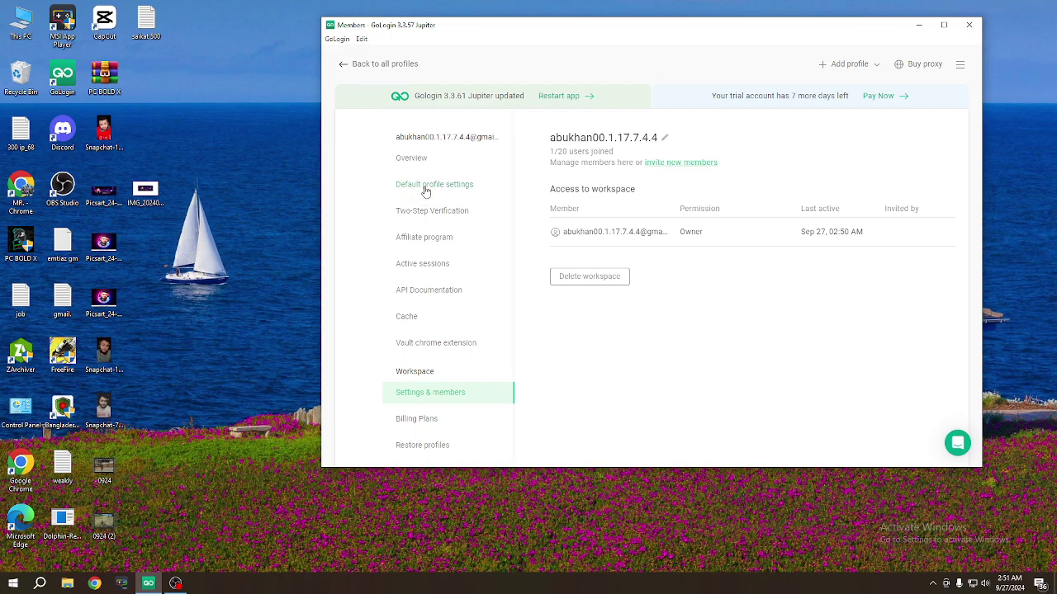
click(455, 190)
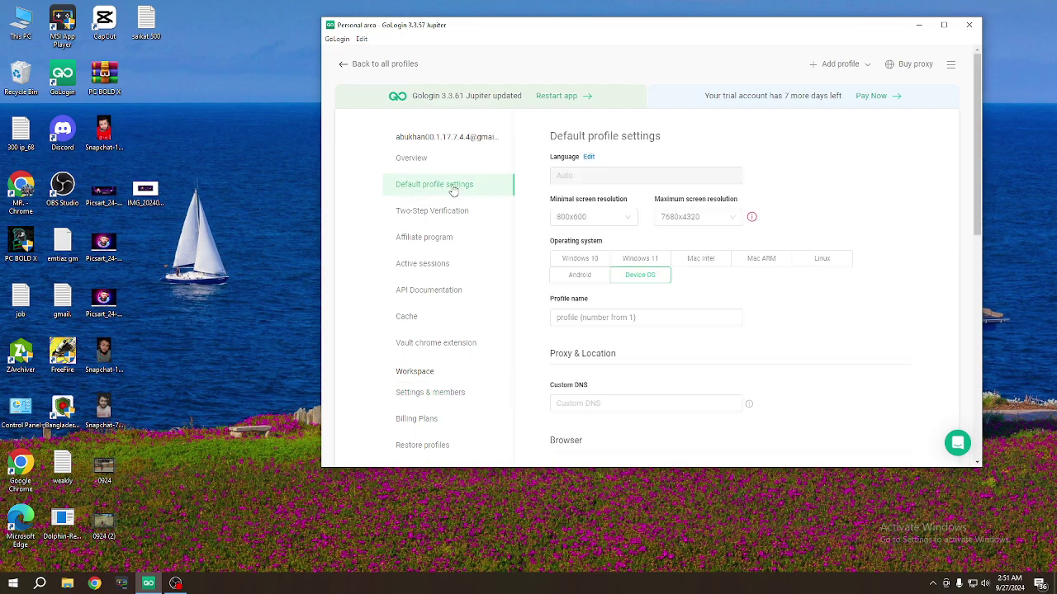
scroll(625, 295, down, 4)
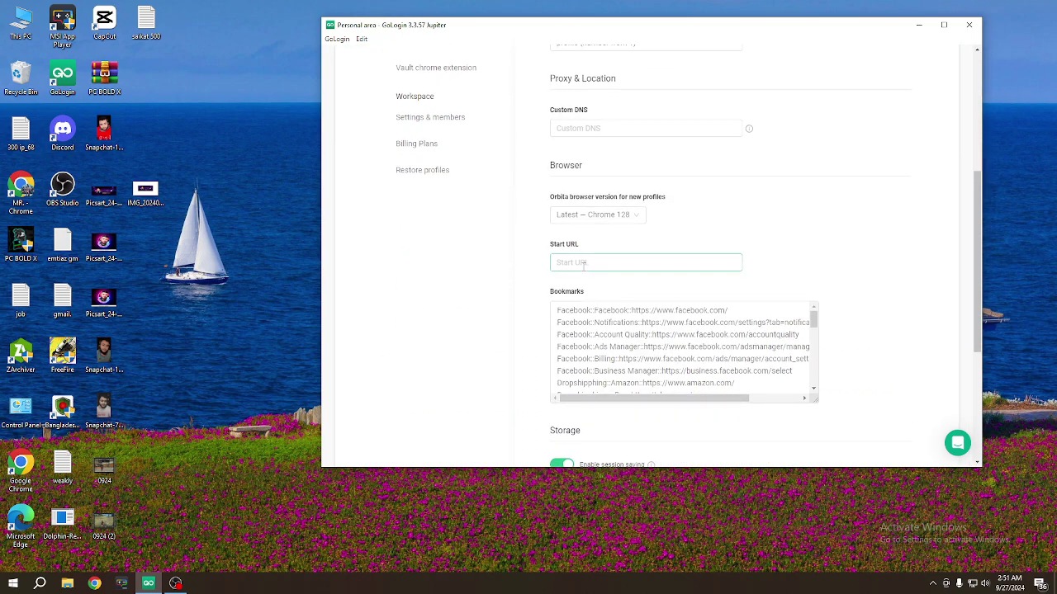
click(580, 262)
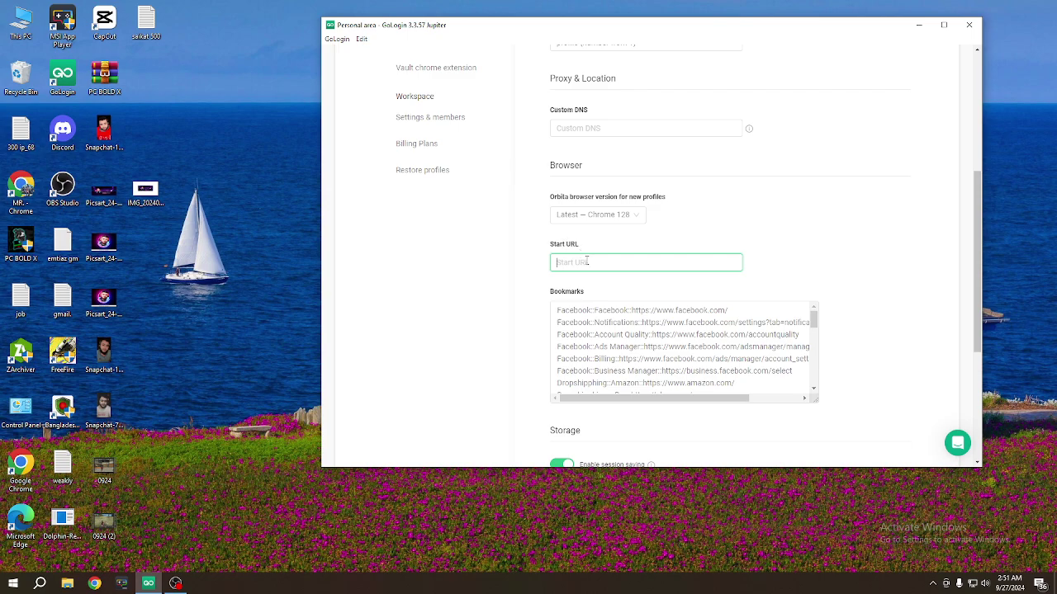
key(ctrl+v)
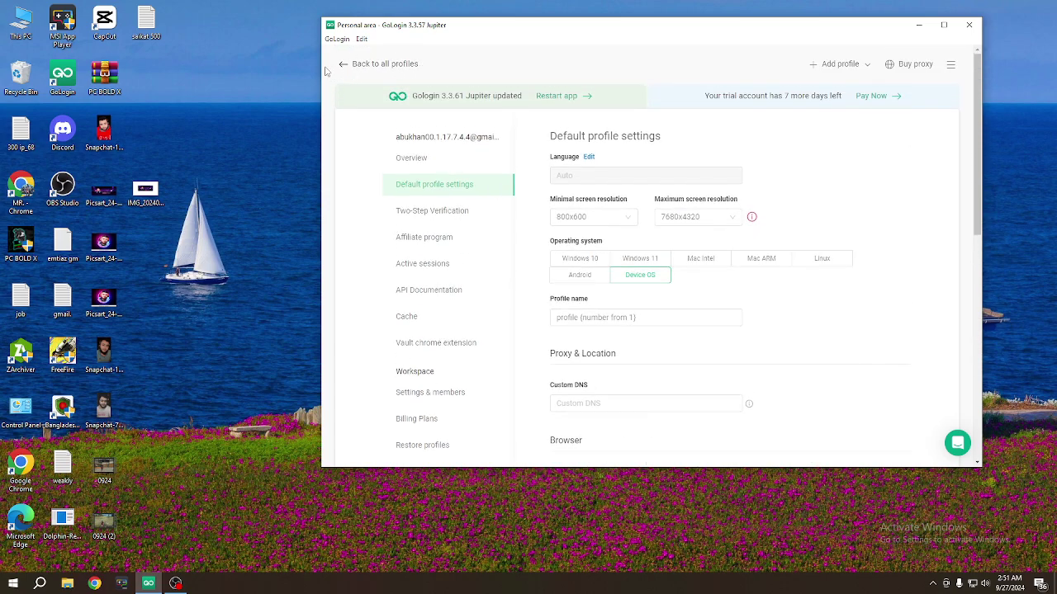
Step: Return to the list of all profiles and delete every sample profile in it
drag(297, 60, 347, 74)
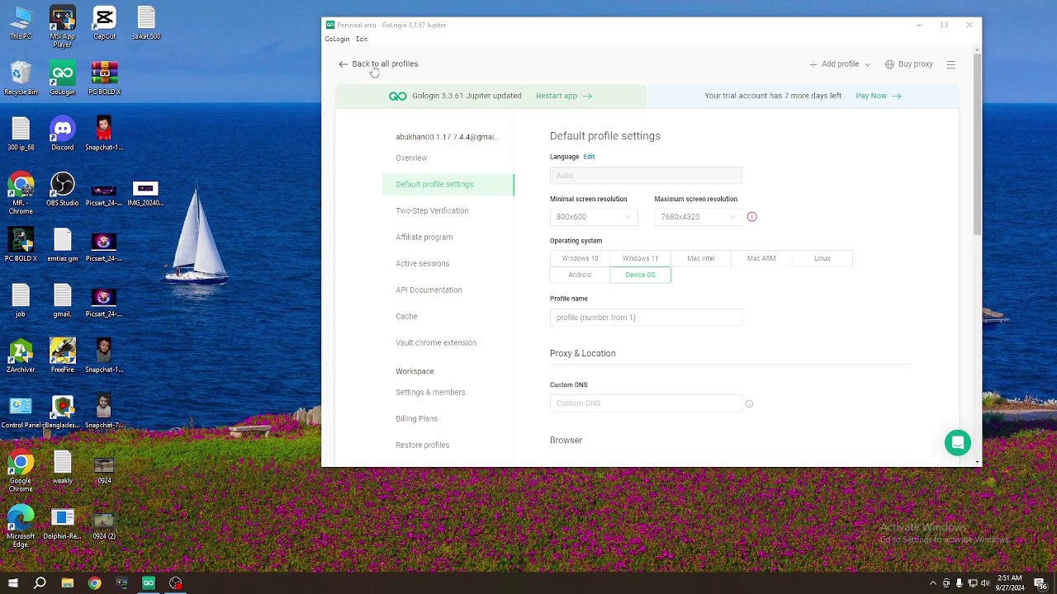
click(354, 64)
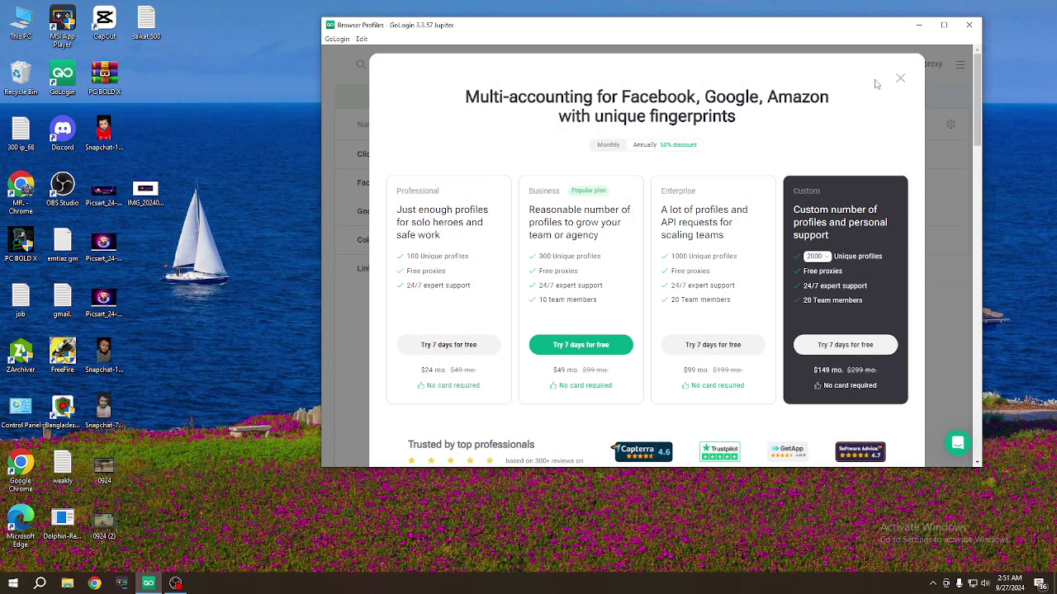
click(901, 81)
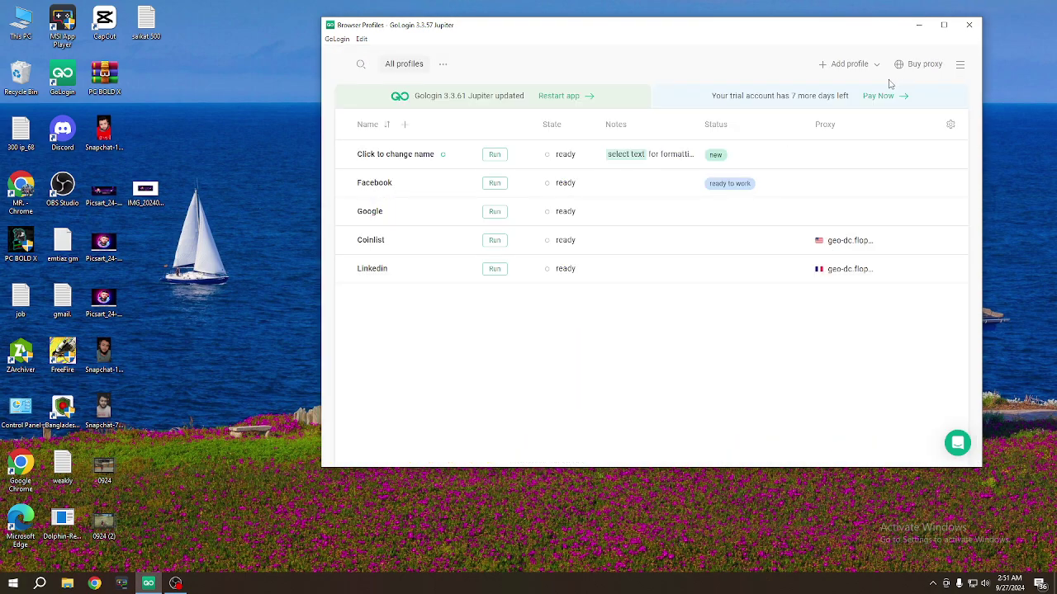
click(345, 125)
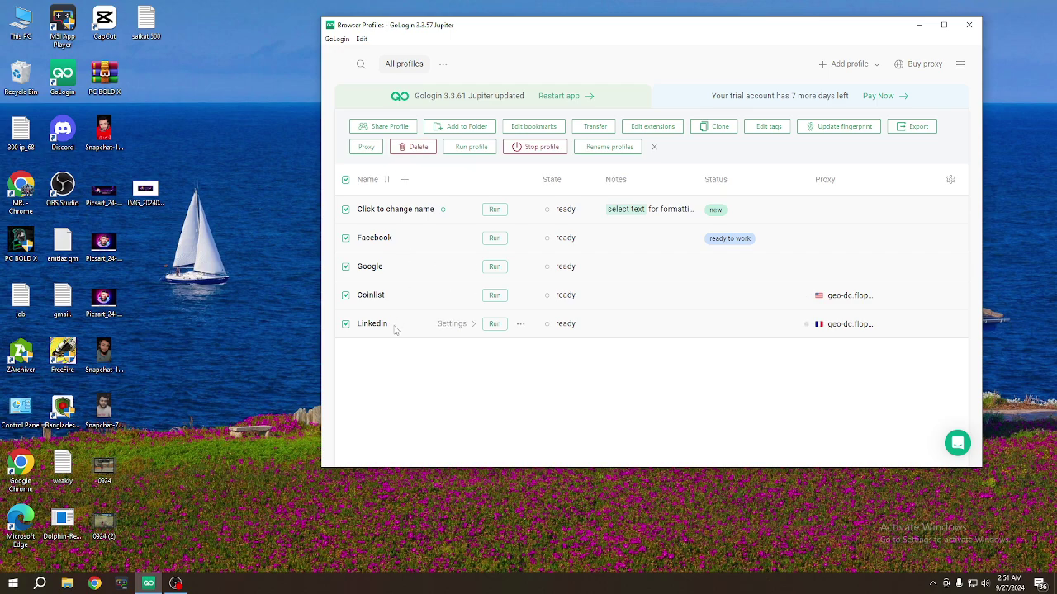
click(412, 147)
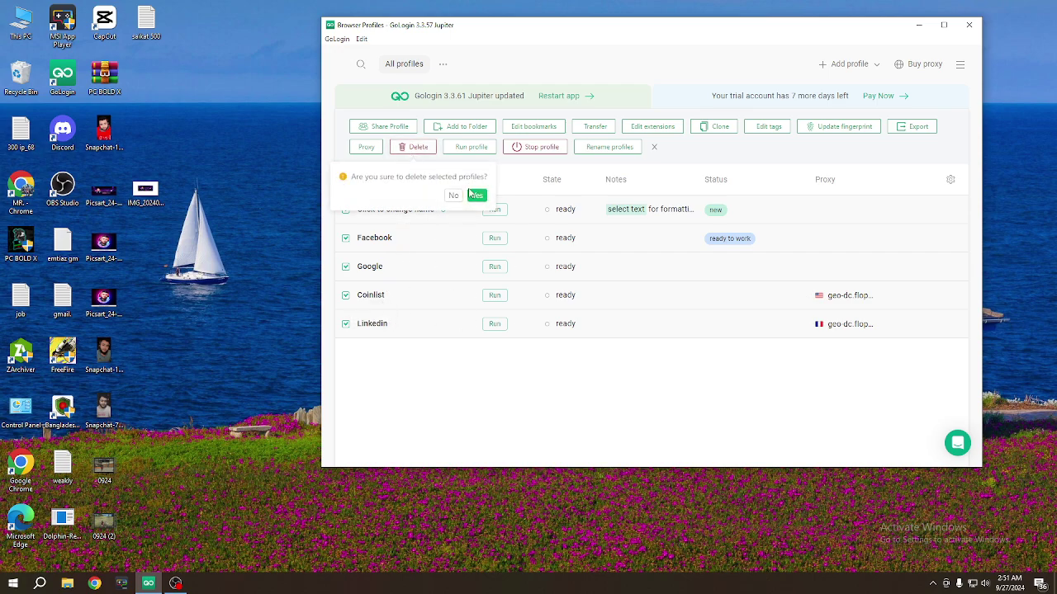
click(476, 195)
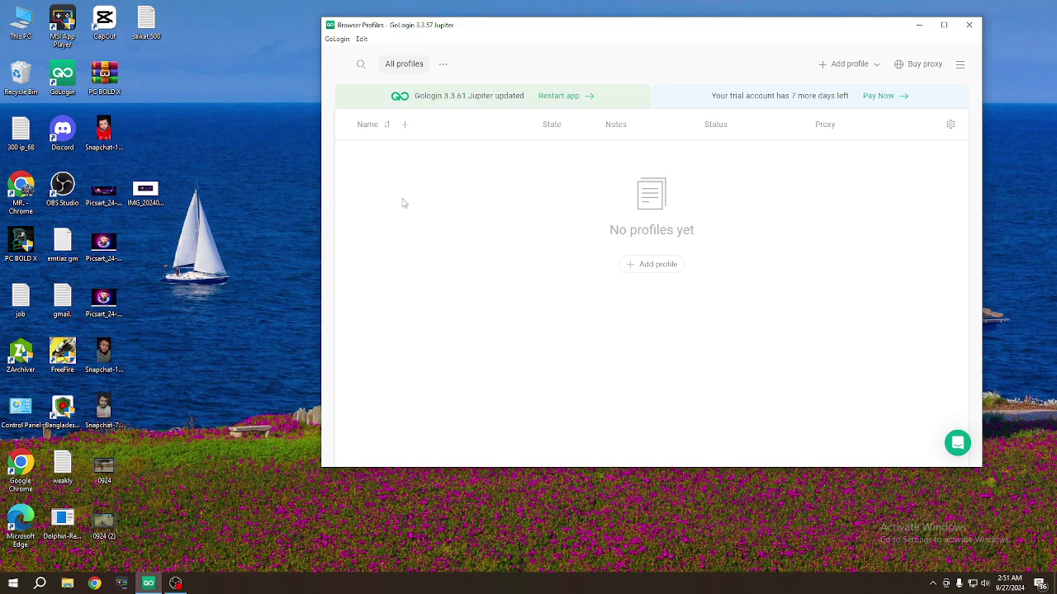
Step: Quick-add ten new browser profiles to the empty profile list
click(405, 125)
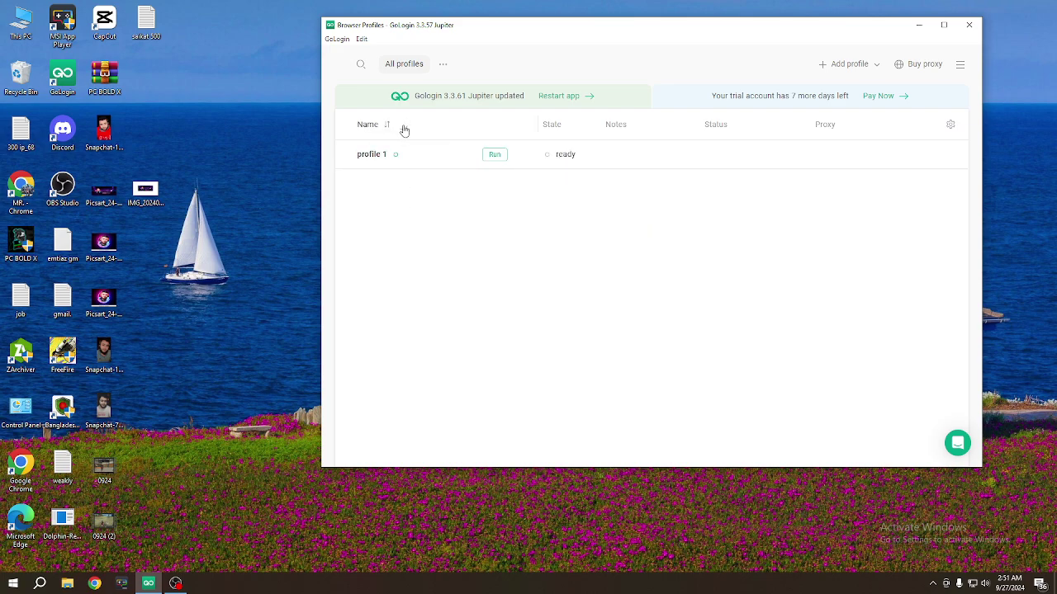
click(404, 126)
click(404, 126)
click(404, 126)
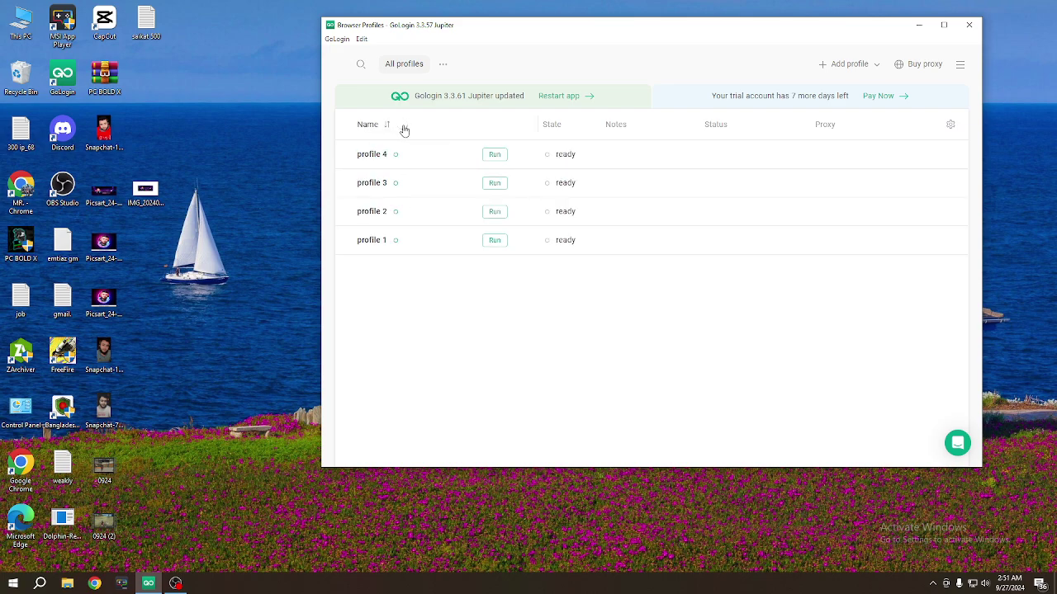
click(404, 127)
click(403, 126)
click(404, 126)
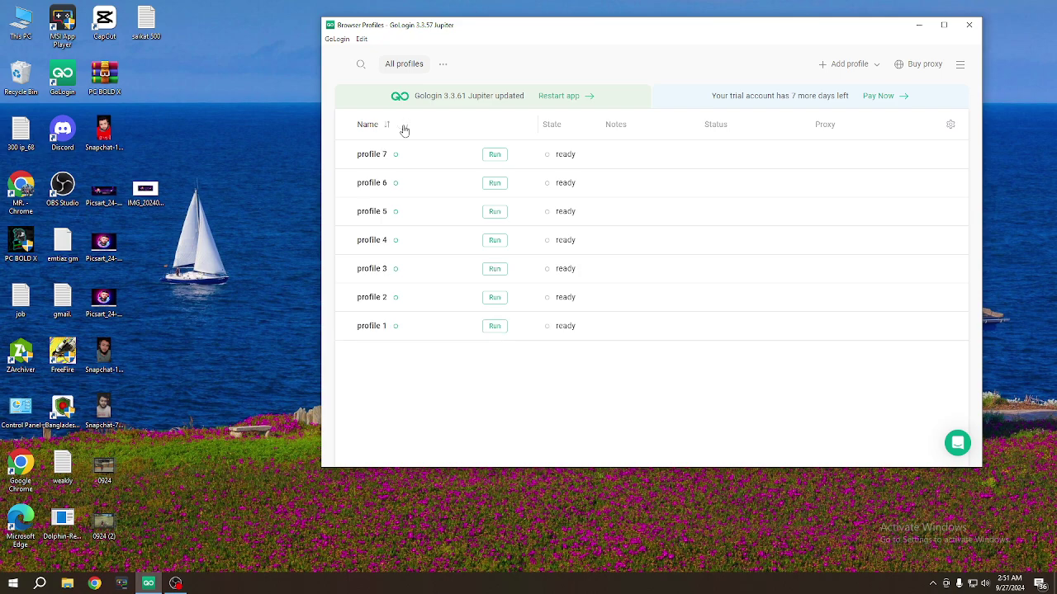
click(404, 126)
click(404, 126)
click(403, 126)
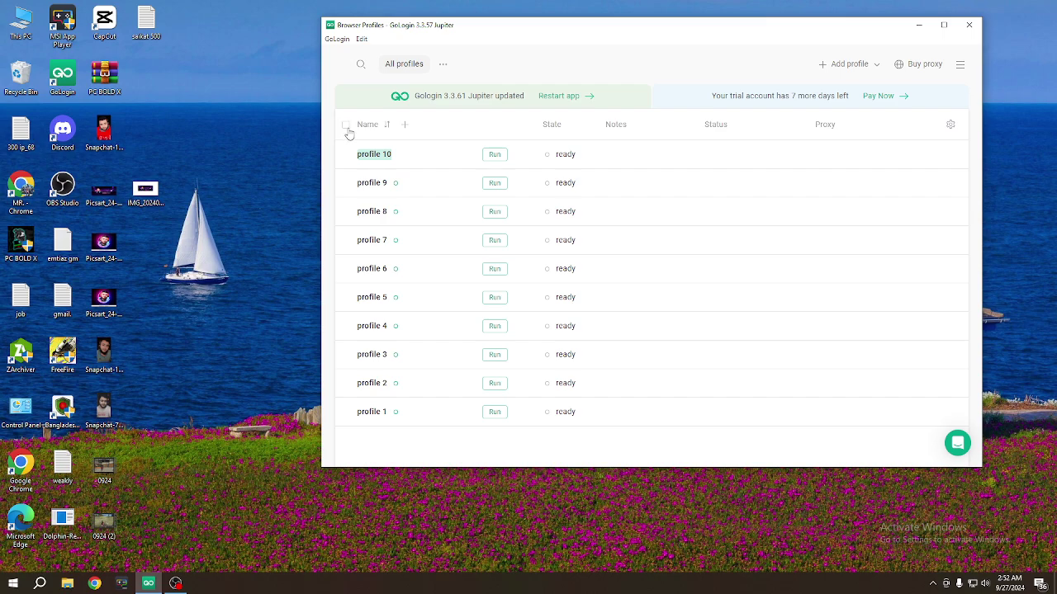
Step: Open the proxy change for all ten profiles, then cut the first ten proxy lines from the desktop text file ending in 500 and save it
click(346, 126)
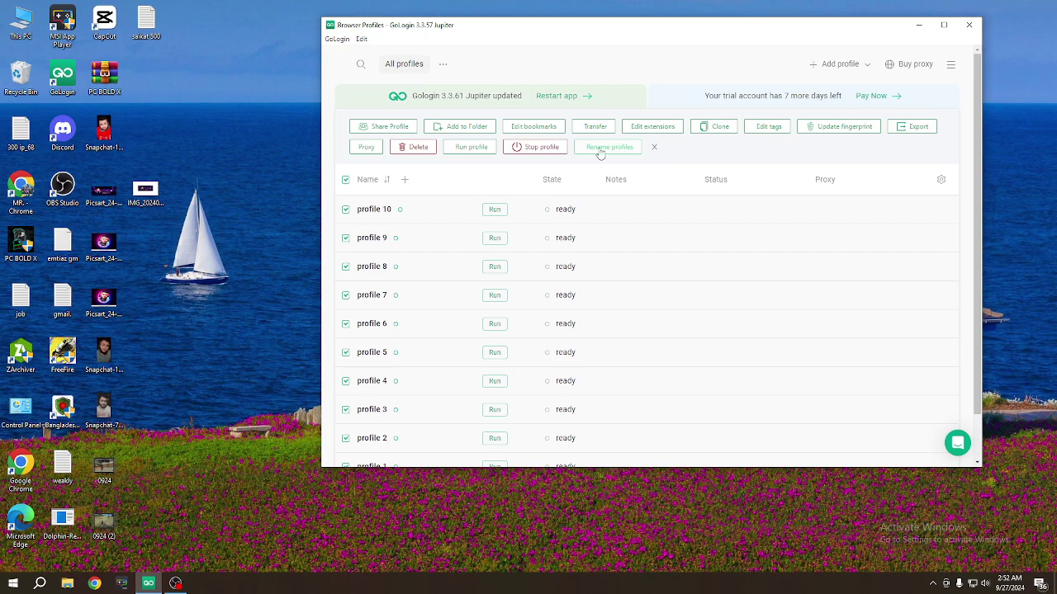
click(367, 148)
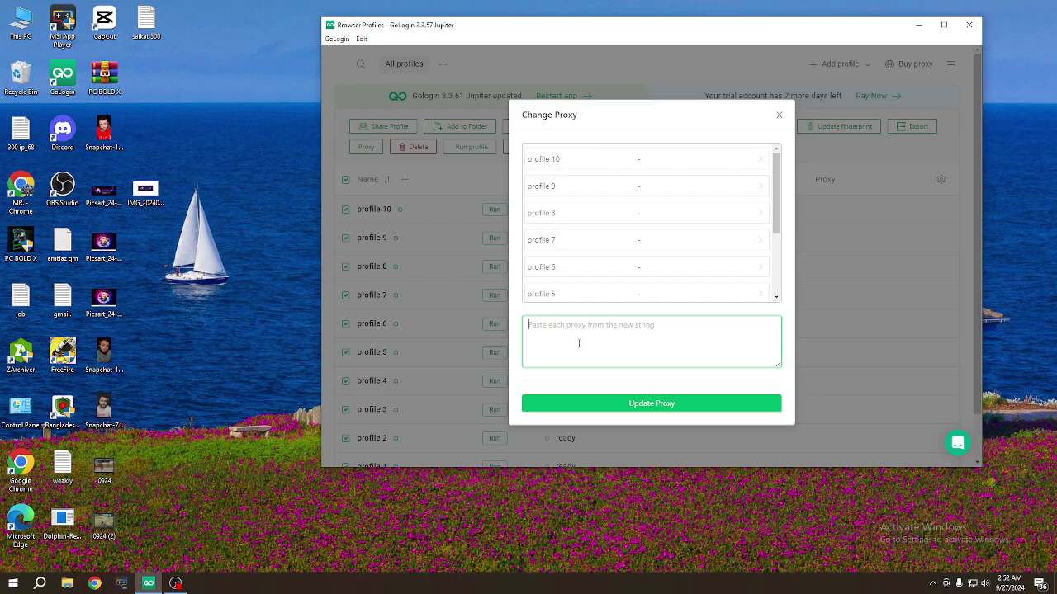
double_click(145, 21)
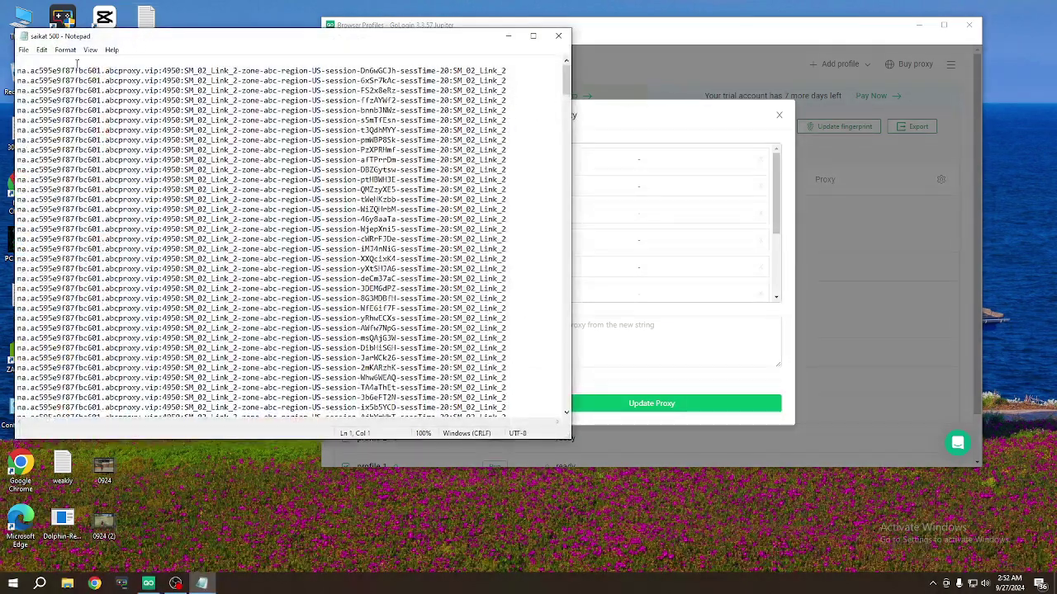
key(Delete)
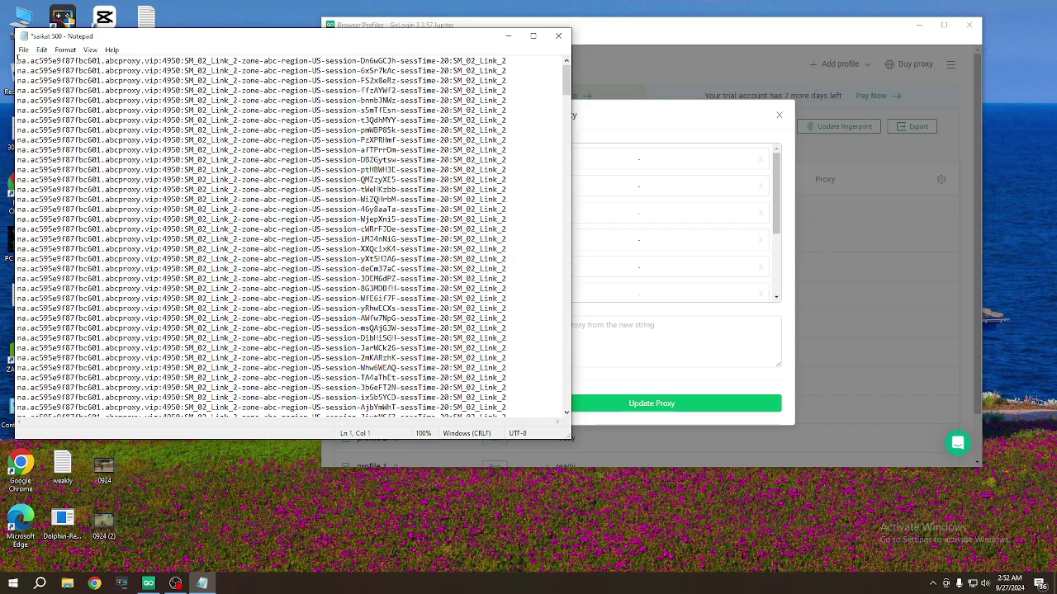
drag(15, 61, 531, 152)
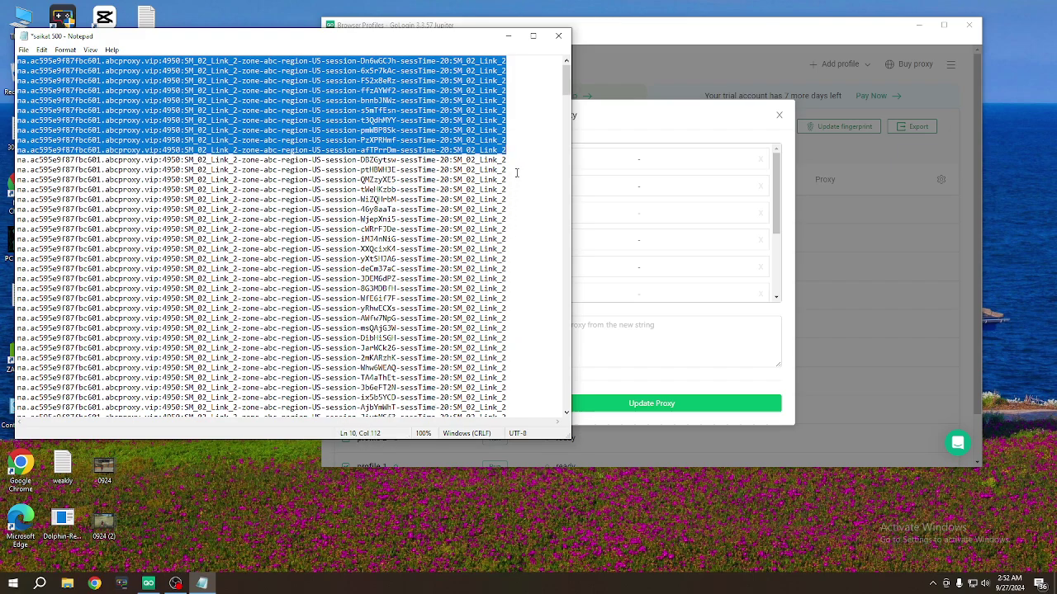
right_click(517, 172)
click(542, 189)
click(554, 43)
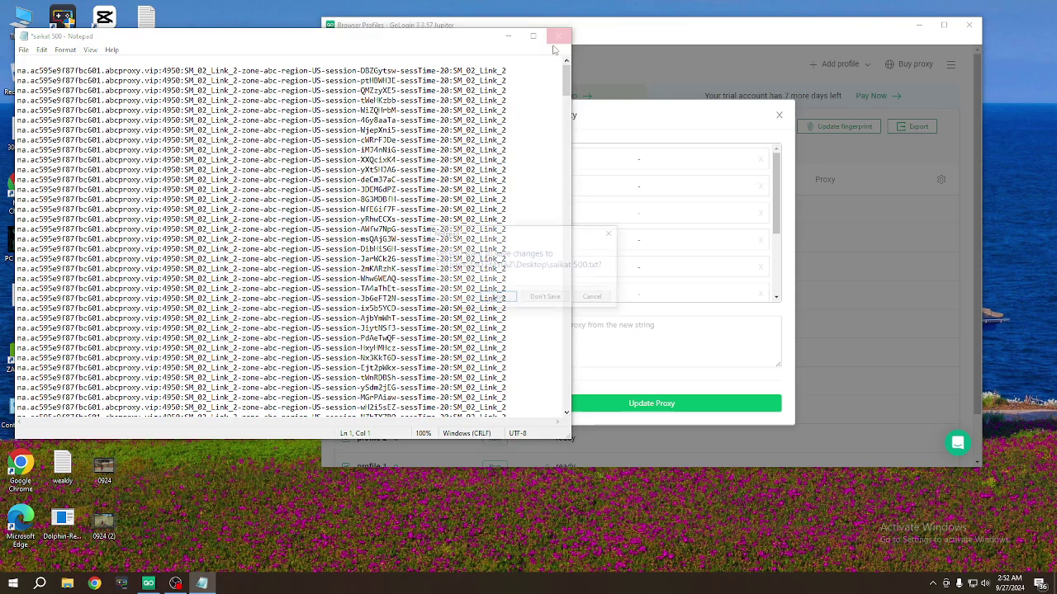
click(492, 299)
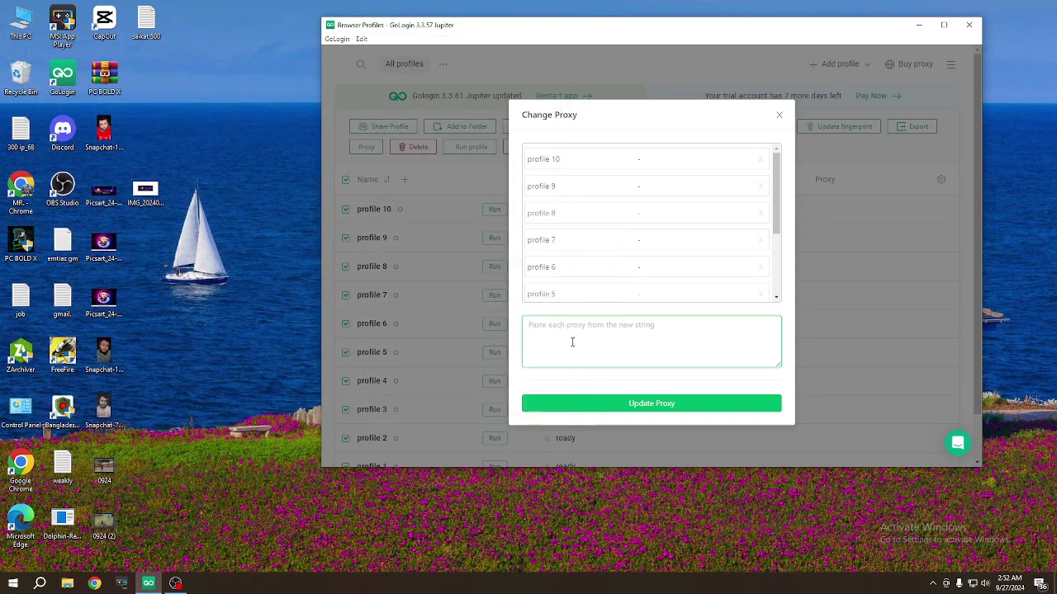
Step: Paste the ten cut proxy strings with their credentials into the Change Proxy dialog and update the proxies of profiles 1 to 10
key(ctrl+v)
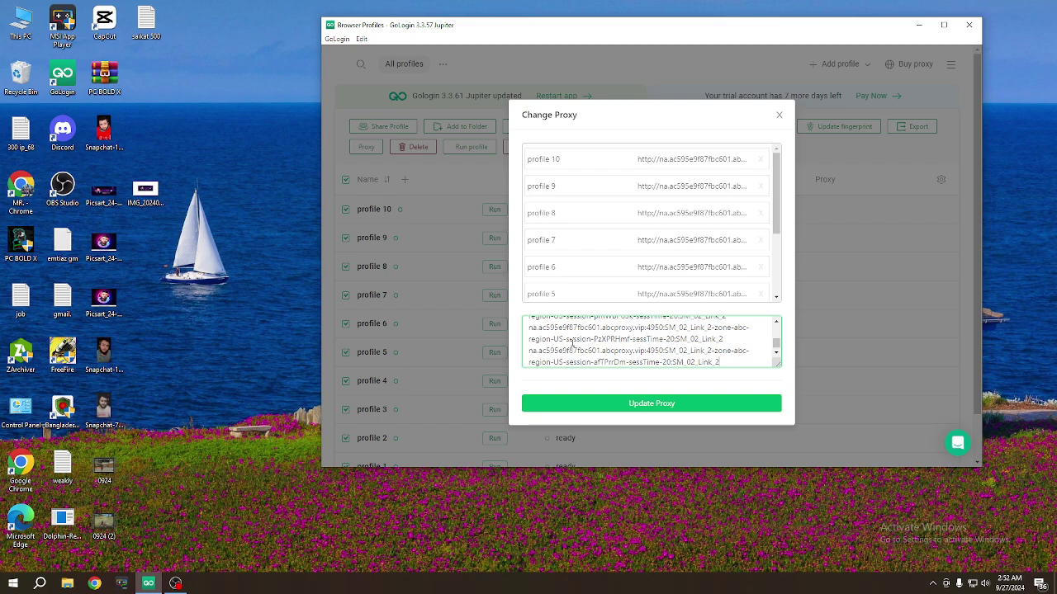
scroll(618, 223, down, 3)
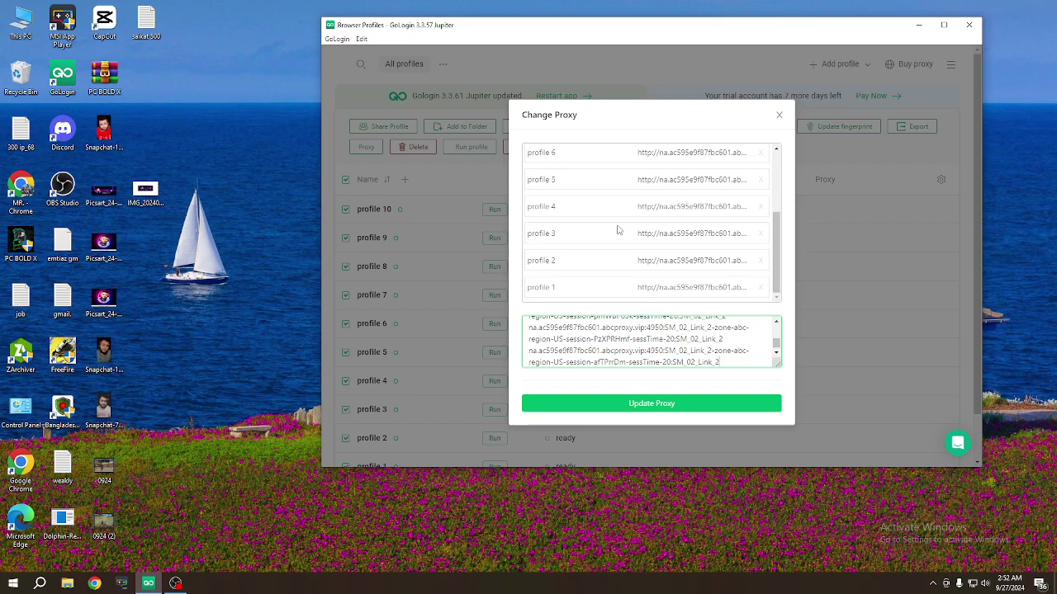
scroll(617, 228, up, 3)
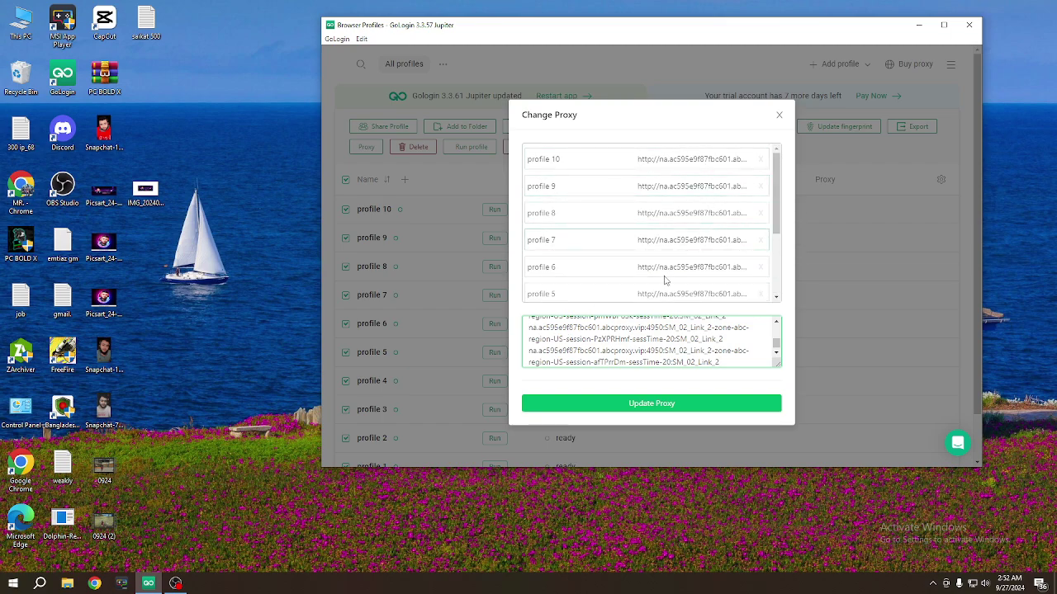
click(672, 409)
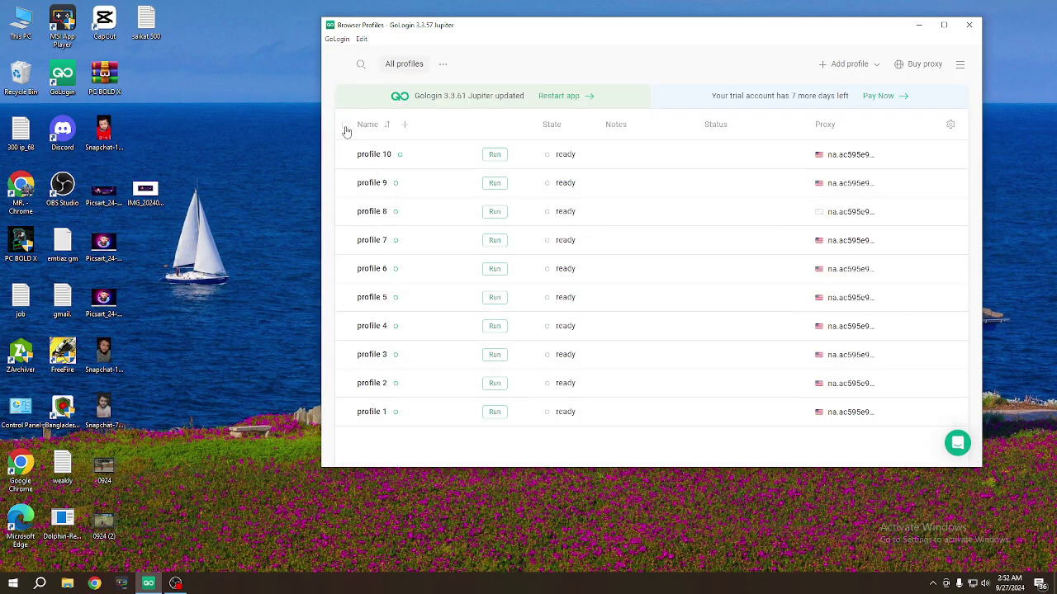
Step: Select all ten profiles and run them together, accepting to run more than 5 at the same time
click(346, 129)
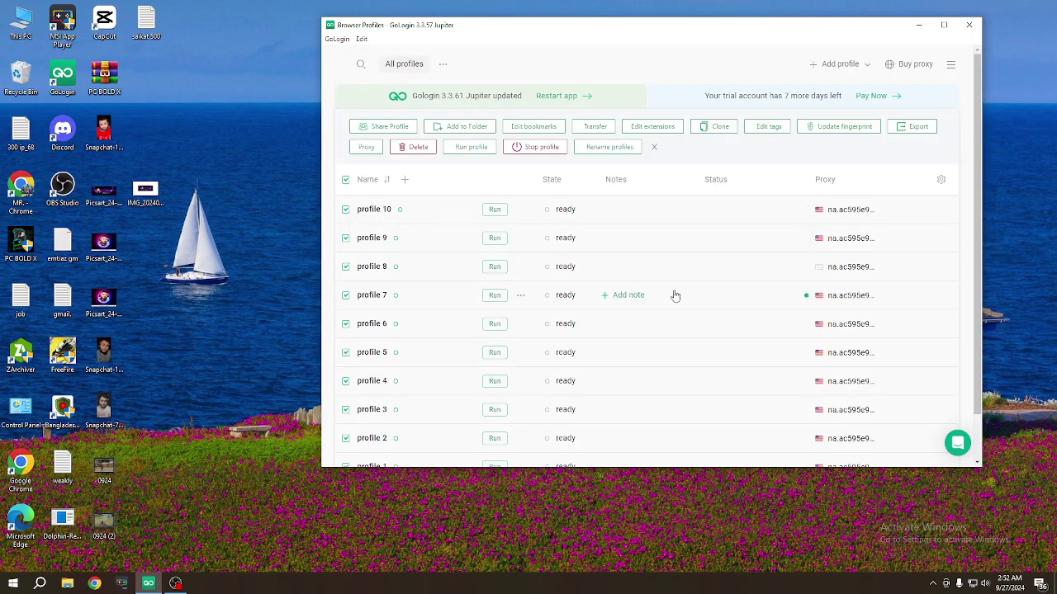
scroll(710, 285, down, 1)
scroll(763, 379, up, 1)
mouse_move(814, 288)
click(467, 156)
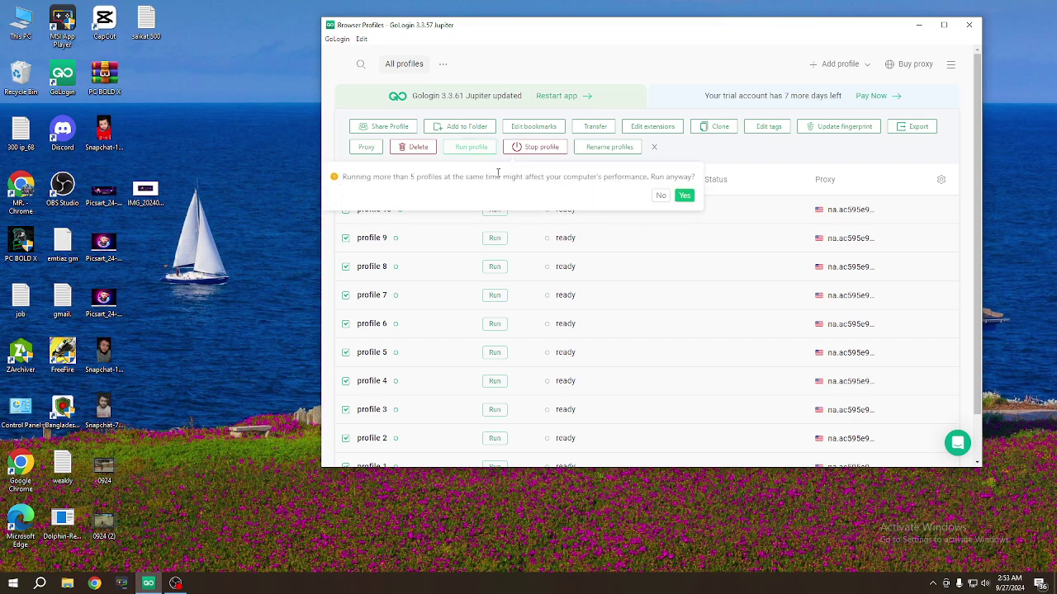
click(685, 196)
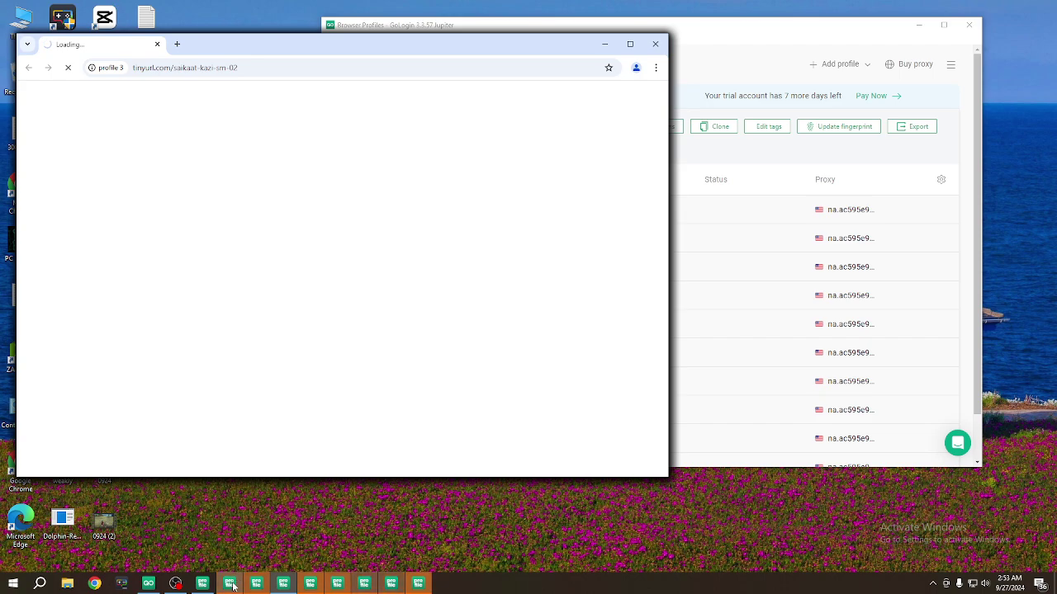
Step: Open a track.search-with.me link from the second Green It Point post in the browser windows of profiles 1, 6, 7, 3 and 2
mouse_move(255, 587)
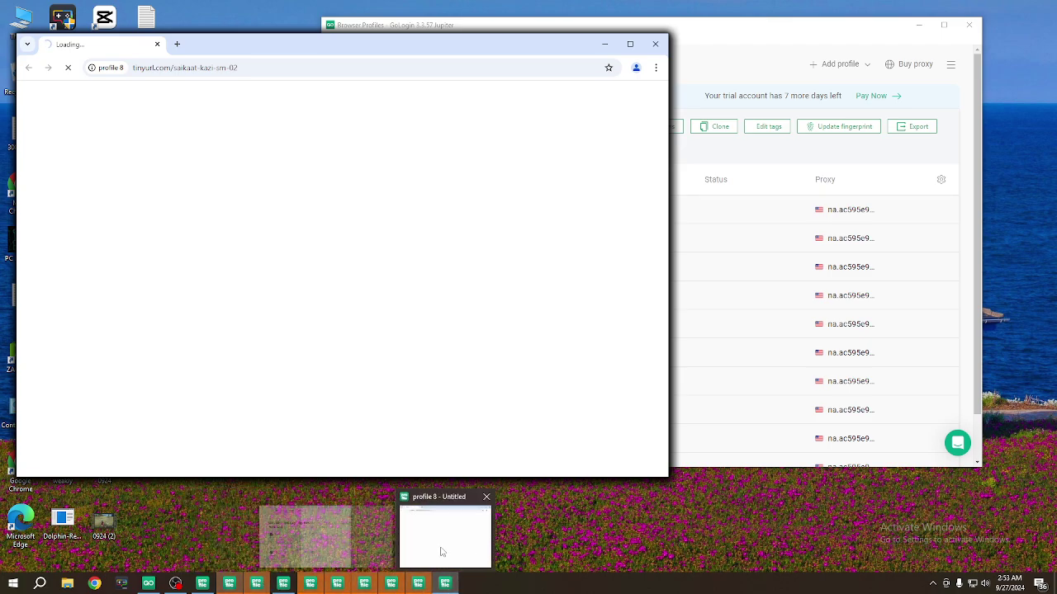
click(203, 581)
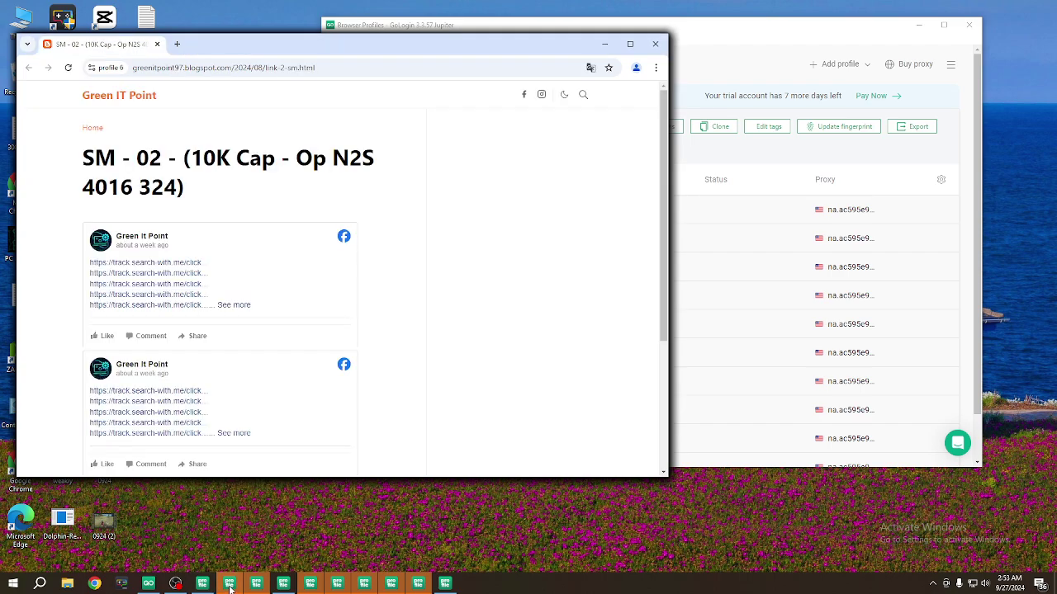
click(256, 584)
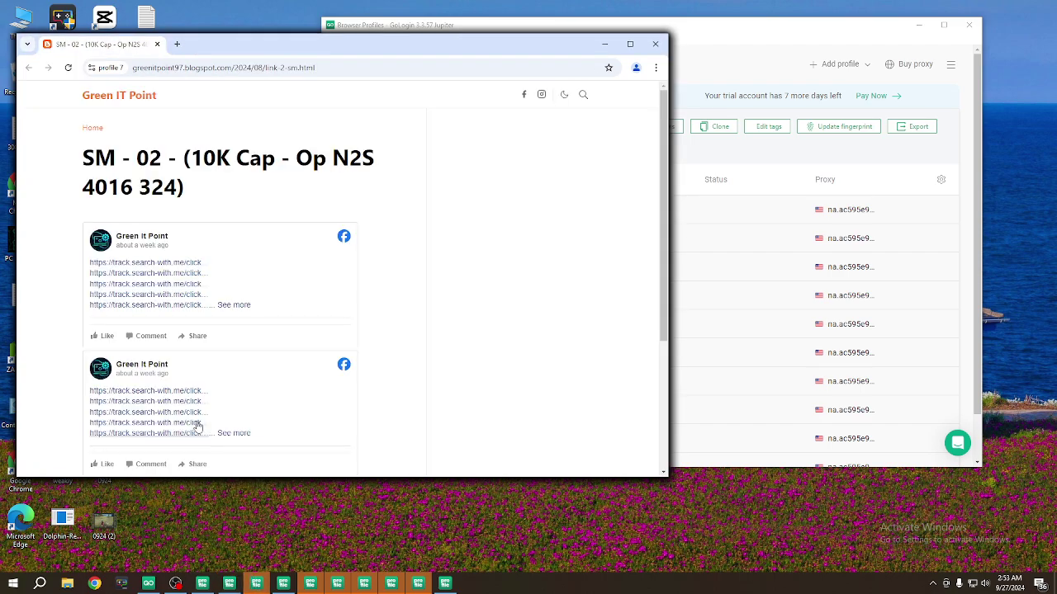
click(256, 585)
click(274, 583)
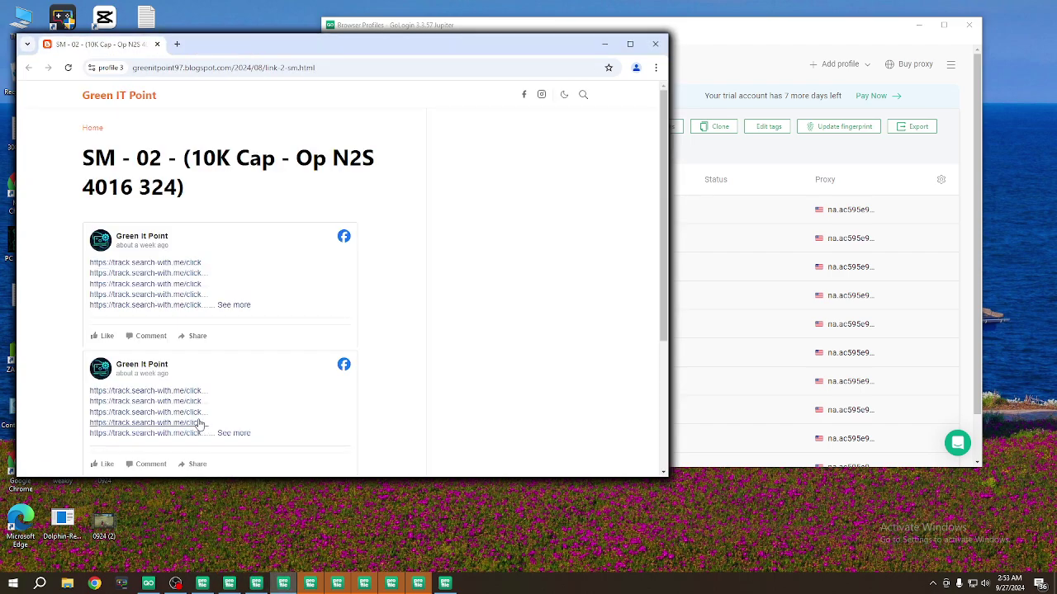
click(198, 428)
click(305, 584)
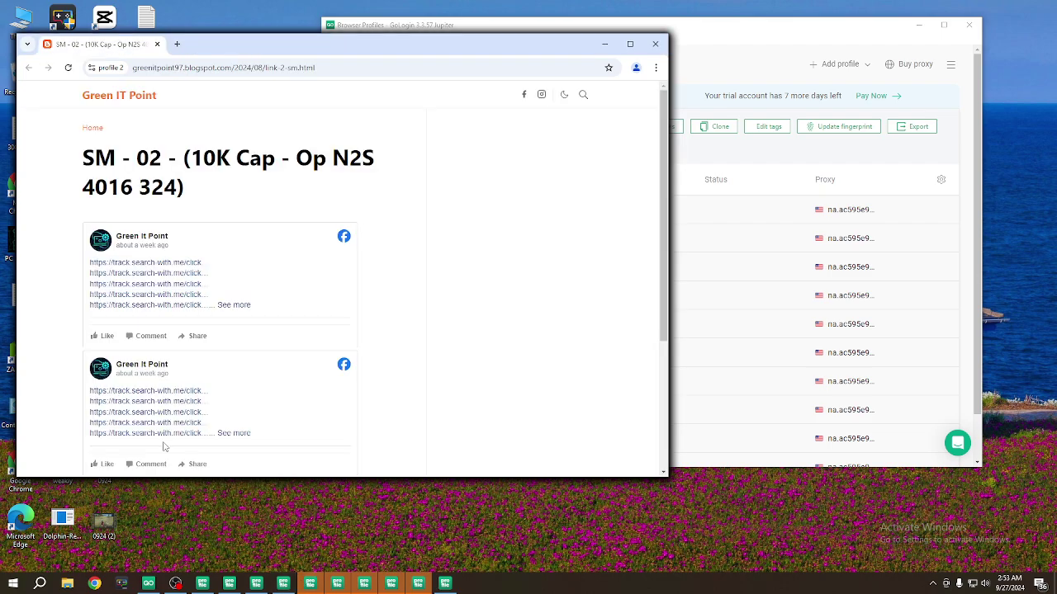
click(174, 439)
Step: Open a track.search-with.me link from the second Green It Point post in the browser windows of profiles 10, 9, 5, 4 and 8
click(333, 583)
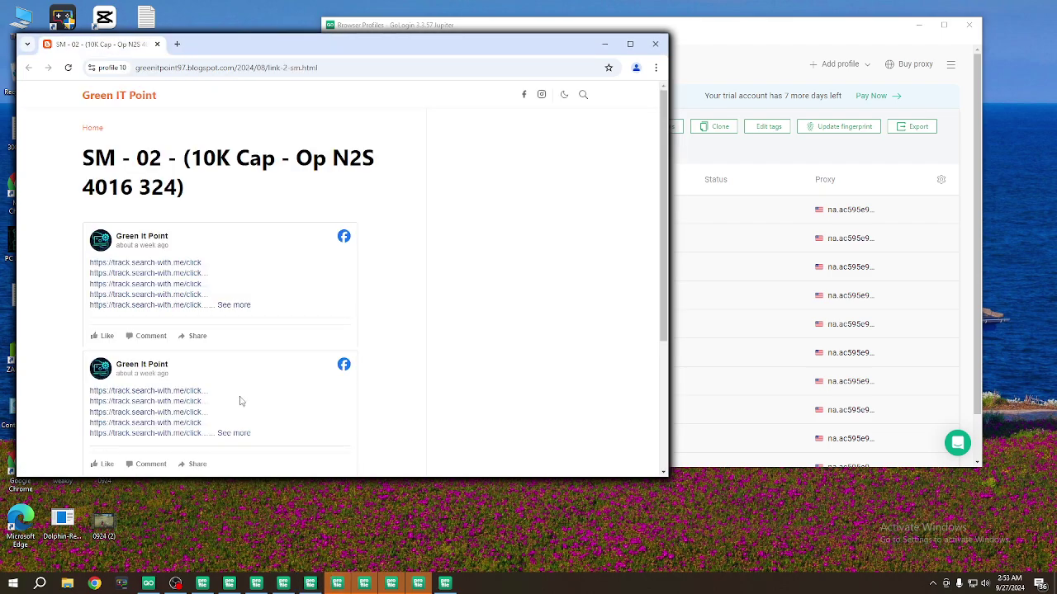
click(192, 396)
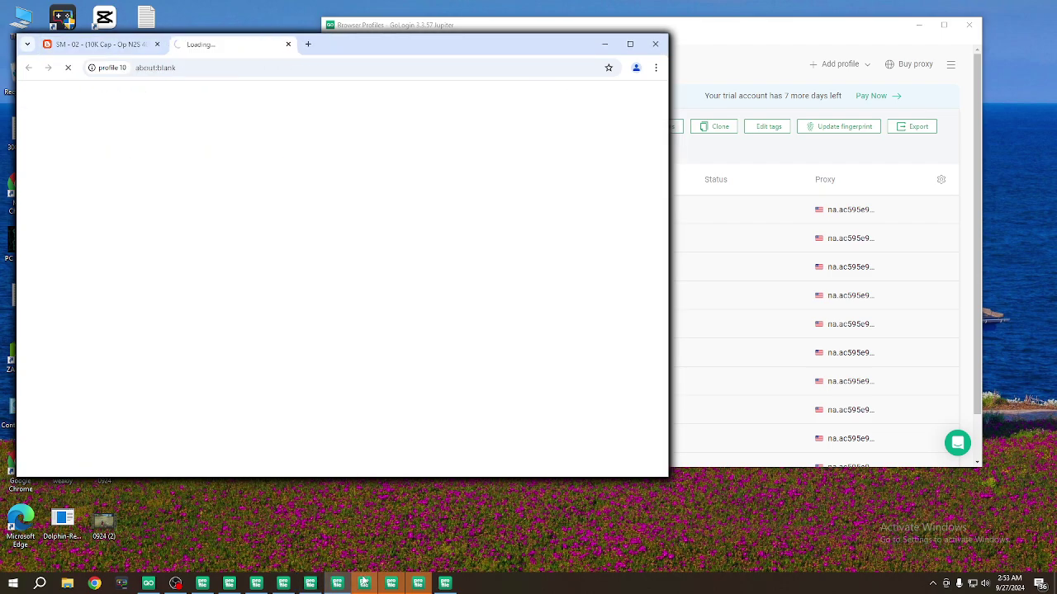
click(363, 583)
click(196, 402)
click(389, 584)
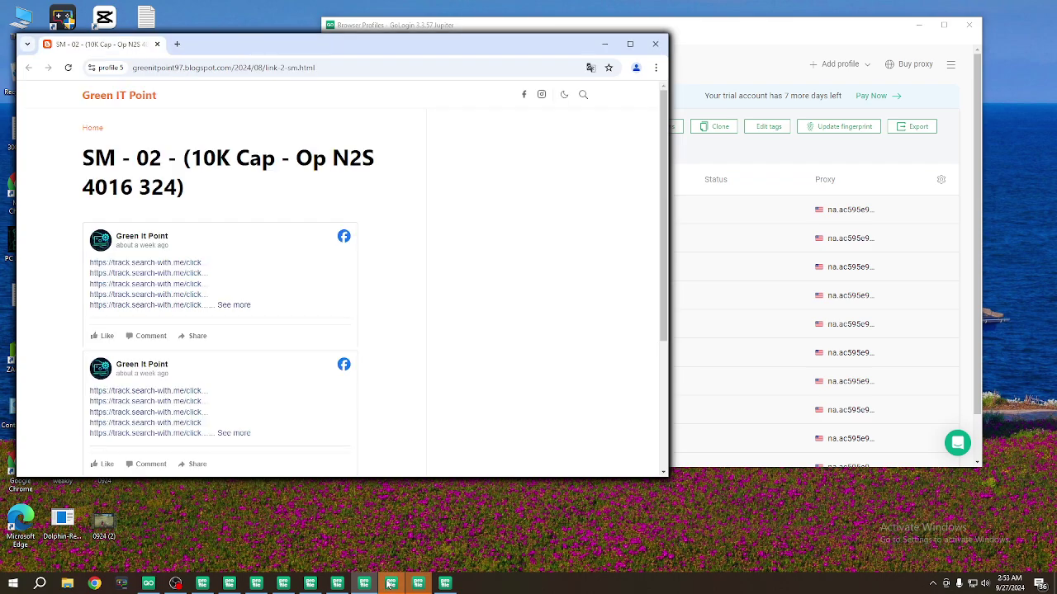
click(198, 422)
click(418, 584)
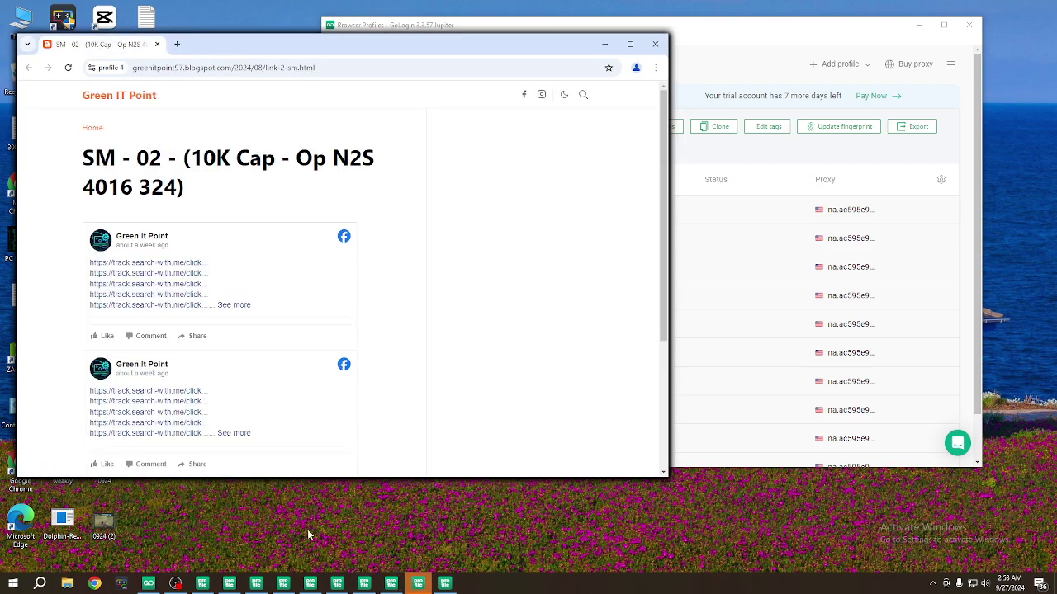
click(206, 433)
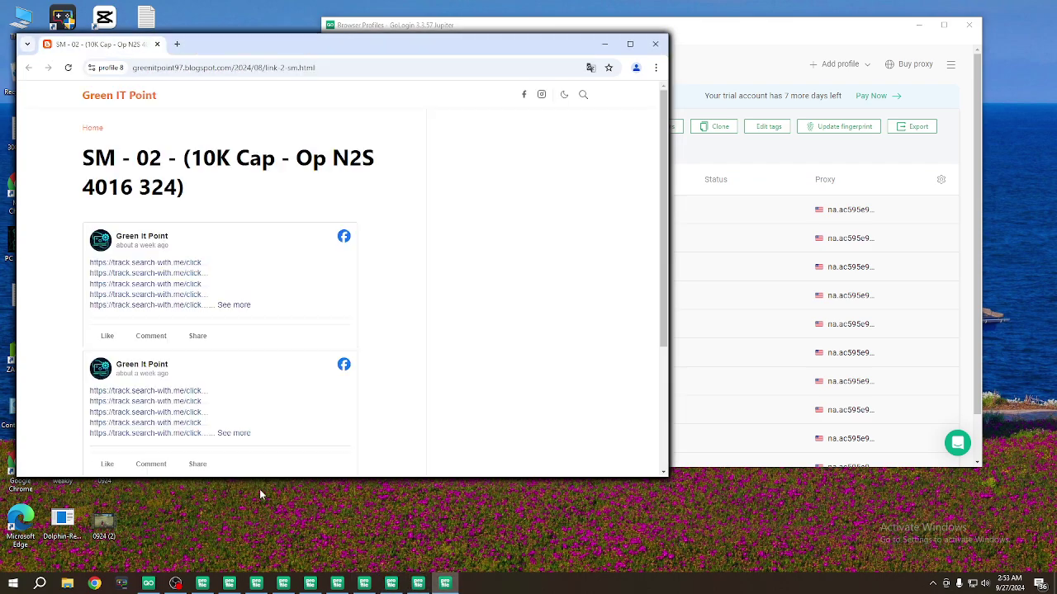
click(186, 434)
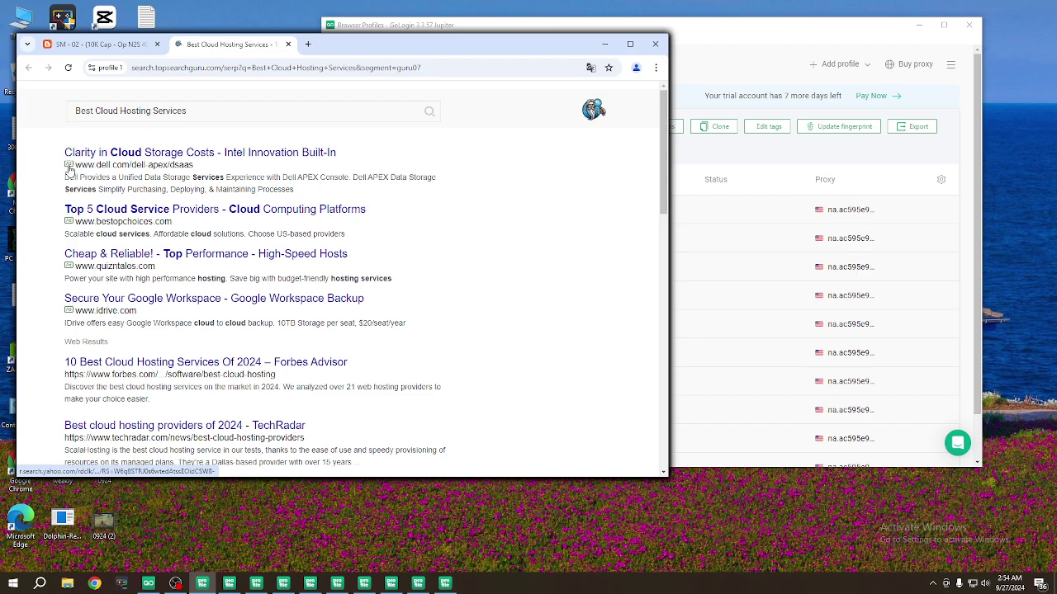
Step: Open the Top 5 Cloud Service Providers result in profile 1 and go through the search result pages of profiles 6 and 7
click(179, 212)
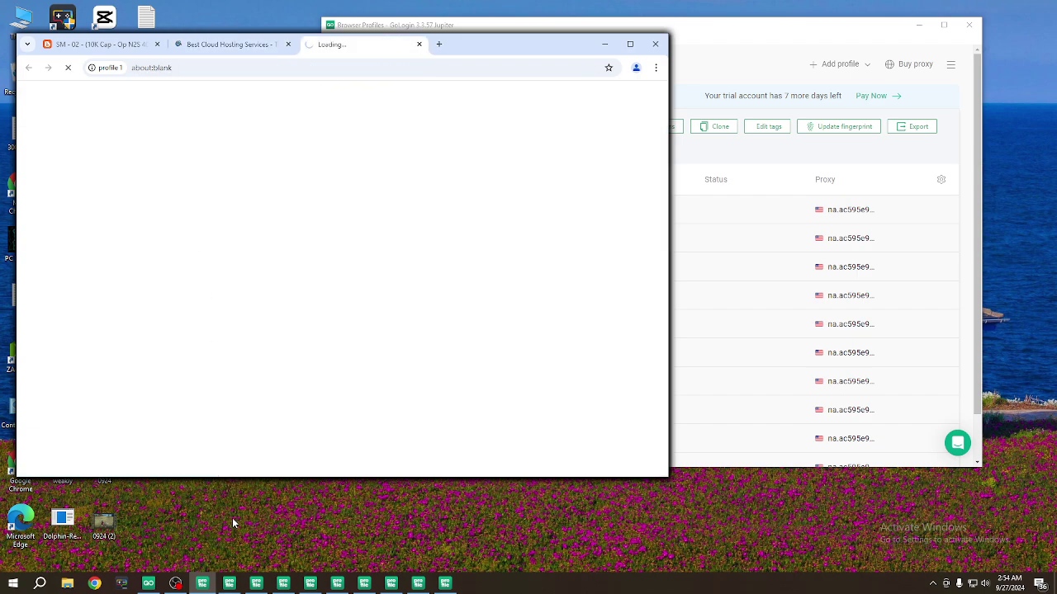
click(229, 583)
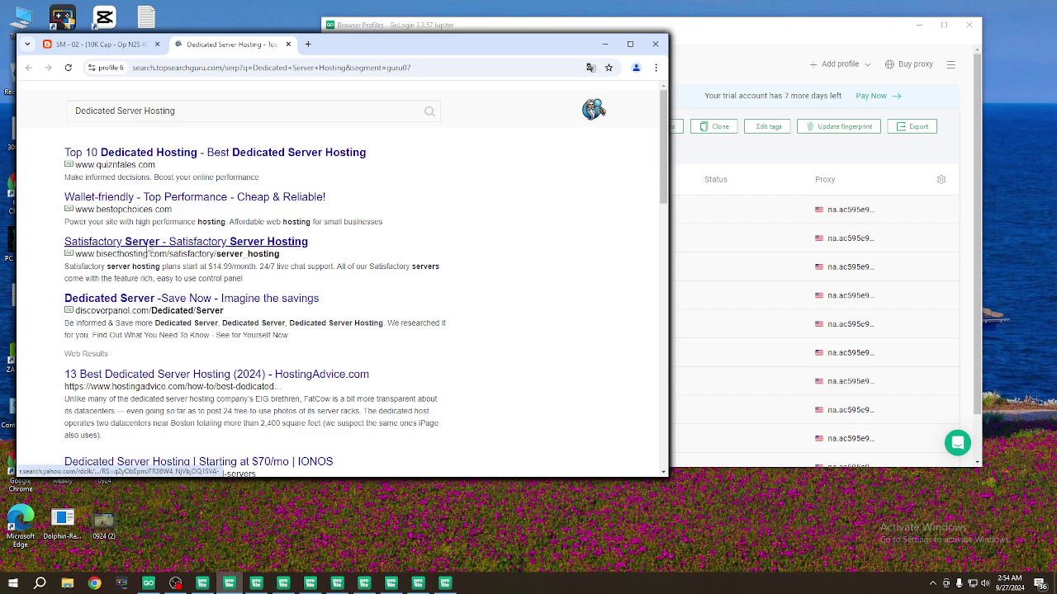
click(255, 583)
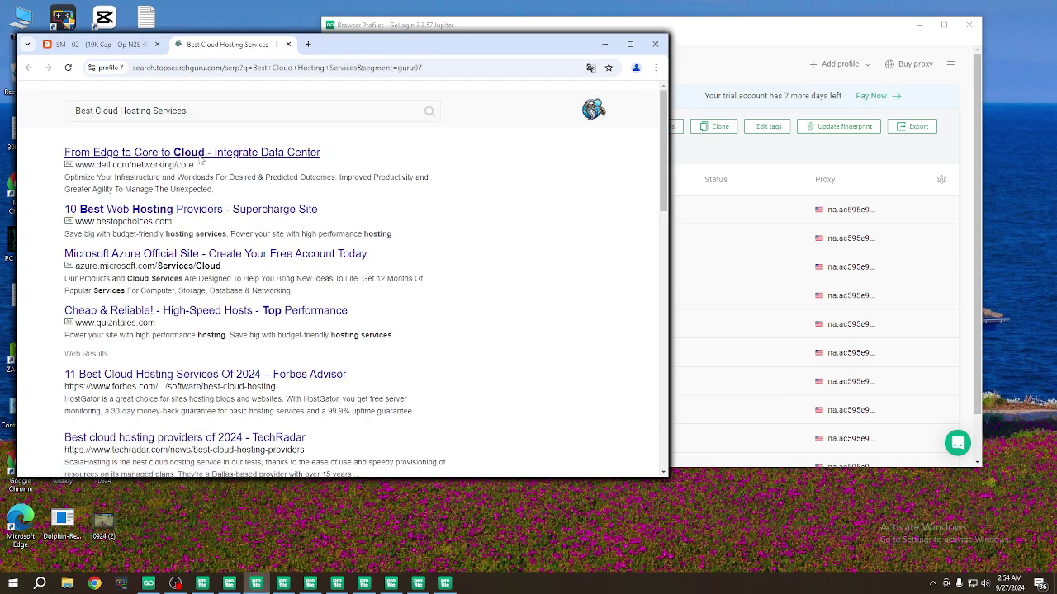
Step: Open the Namecheap Dedicated Server Hosting result from the Bing results in profile 3
click(283, 583)
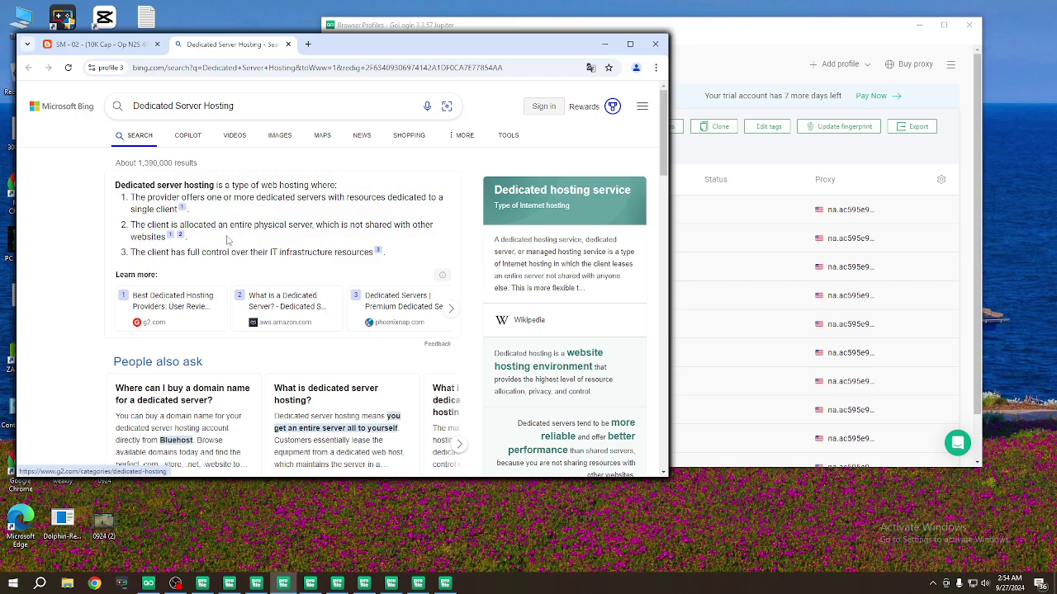
scroll(240, 227, down, 4)
scroll(225, 237, down, 1)
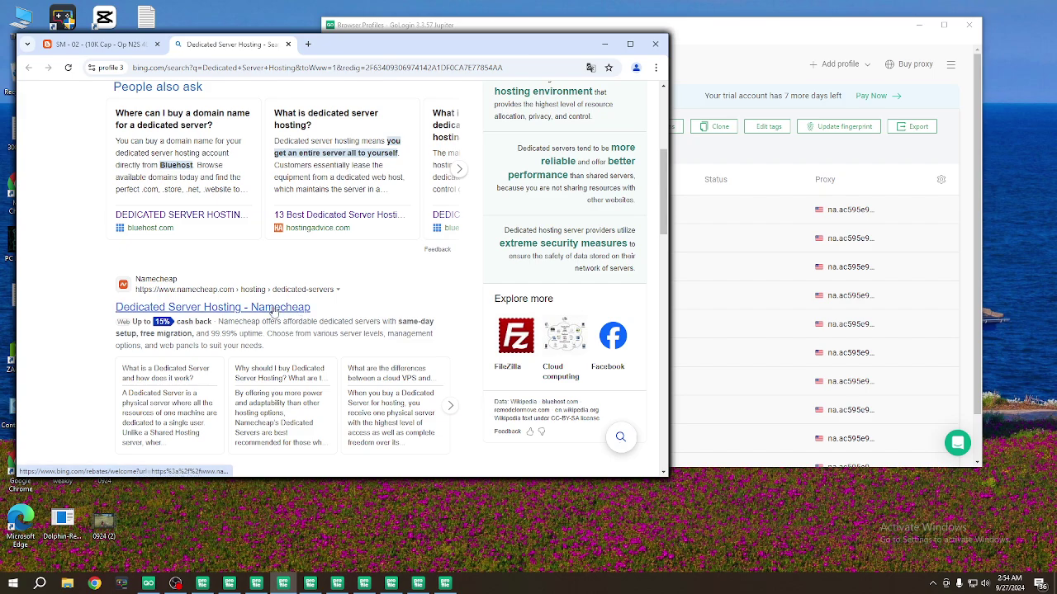
click(274, 308)
Step: Open the Amazon anti-virus result in profile 2 and a search result in each of profiles 10 and 9
click(317, 582)
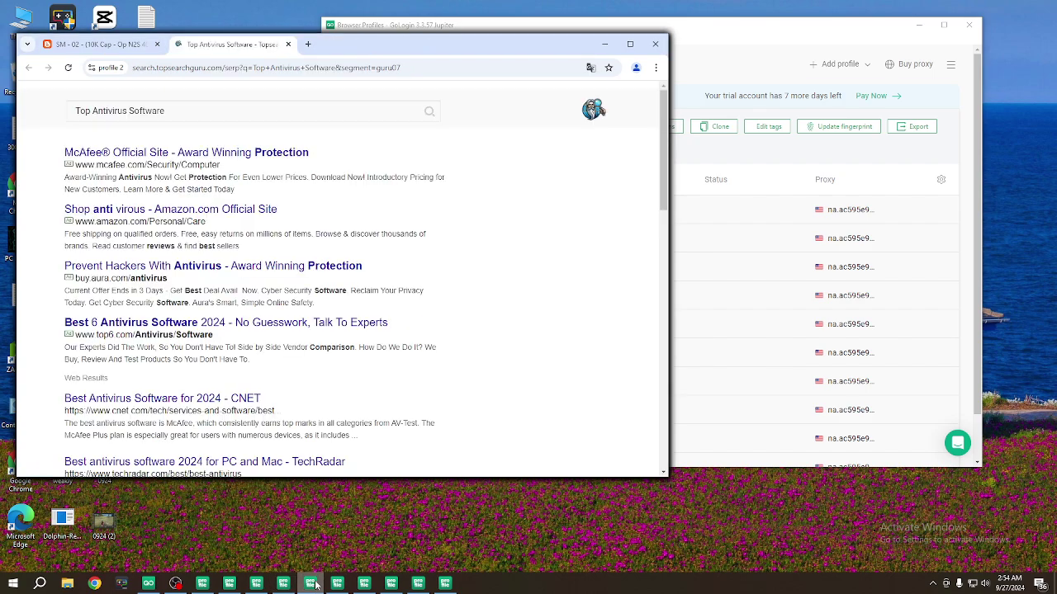
click(166, 213)
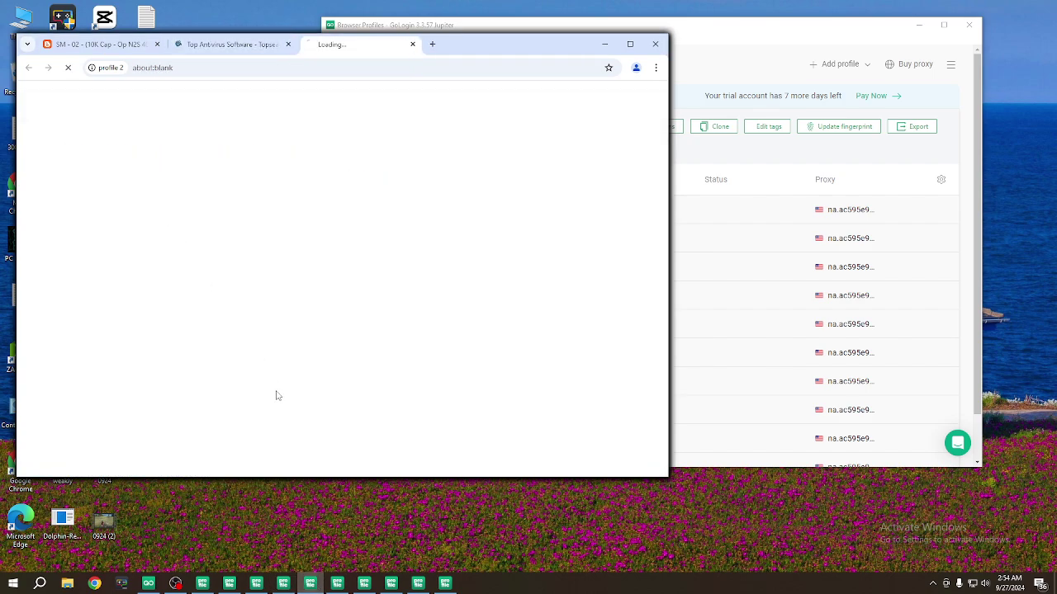
click(337, 582)
click(213, 156)
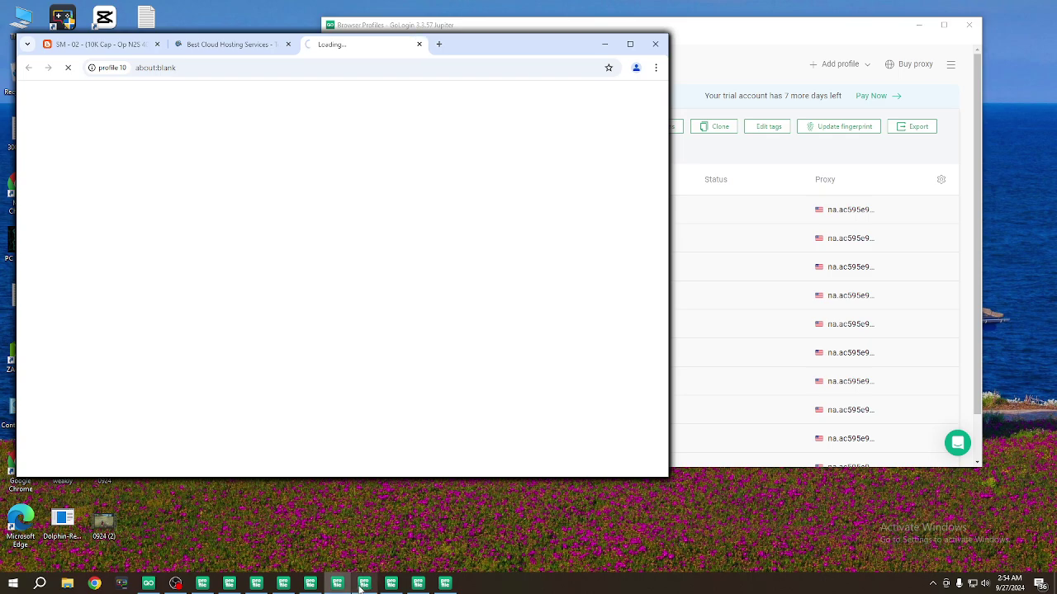
click(364, 583)
click(243, 198)
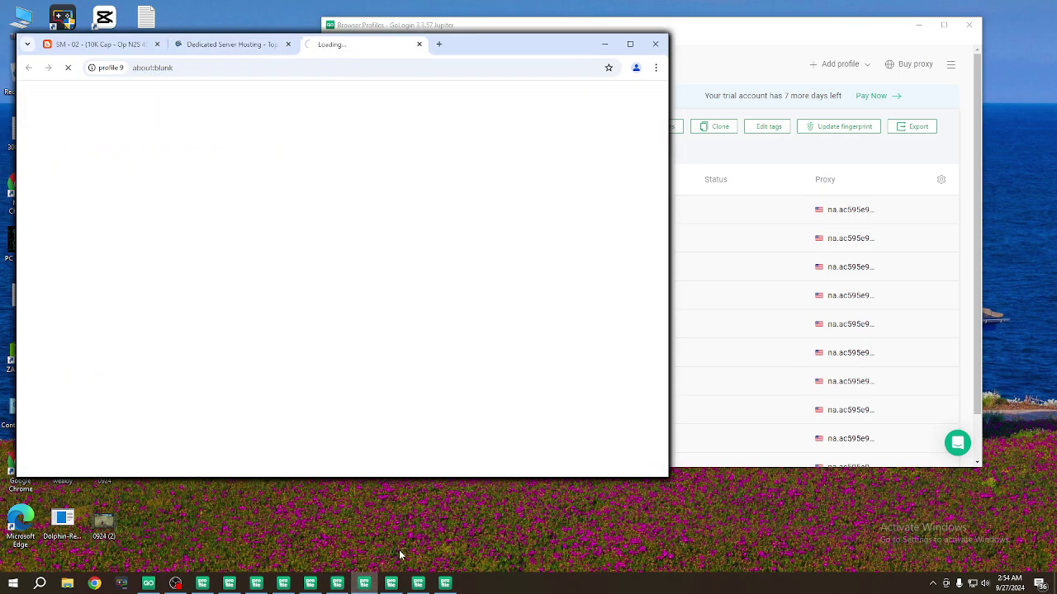
Step: Open the ZDNET best cloud hosting services result in profile 5 and the Best Antivirus Software - Top Rated result in profile 8
click(390, 583)
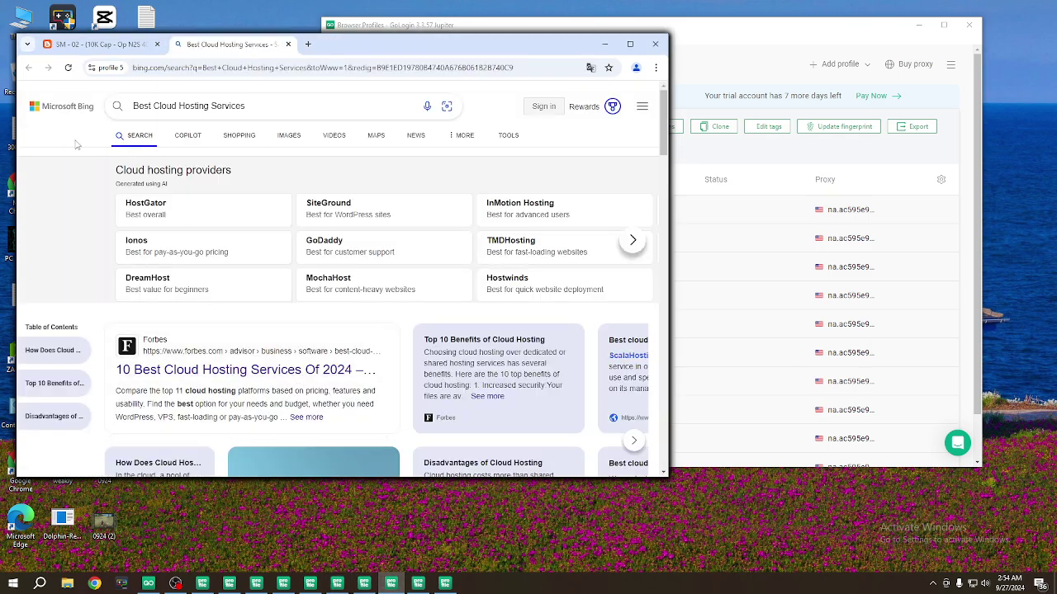
scroll(210, 229, down, 3)
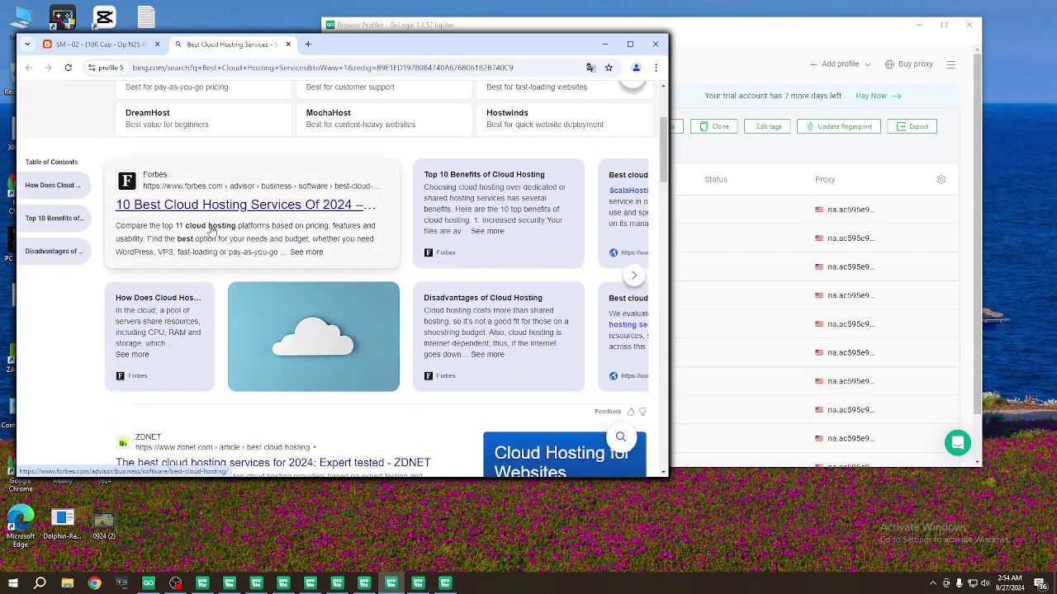
scroll(209, 228, down, 3)
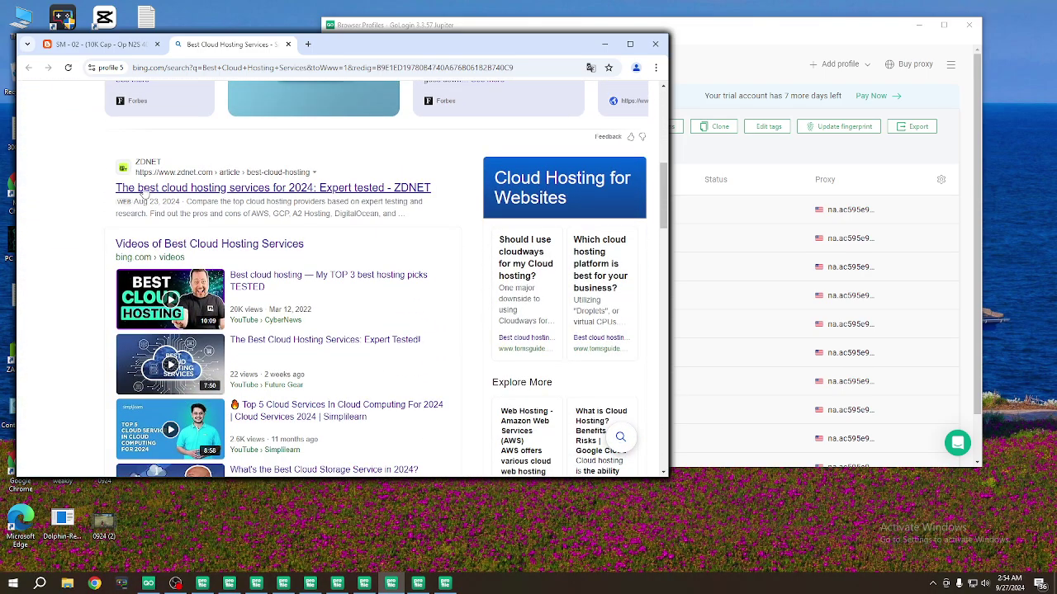
click(342, 188)
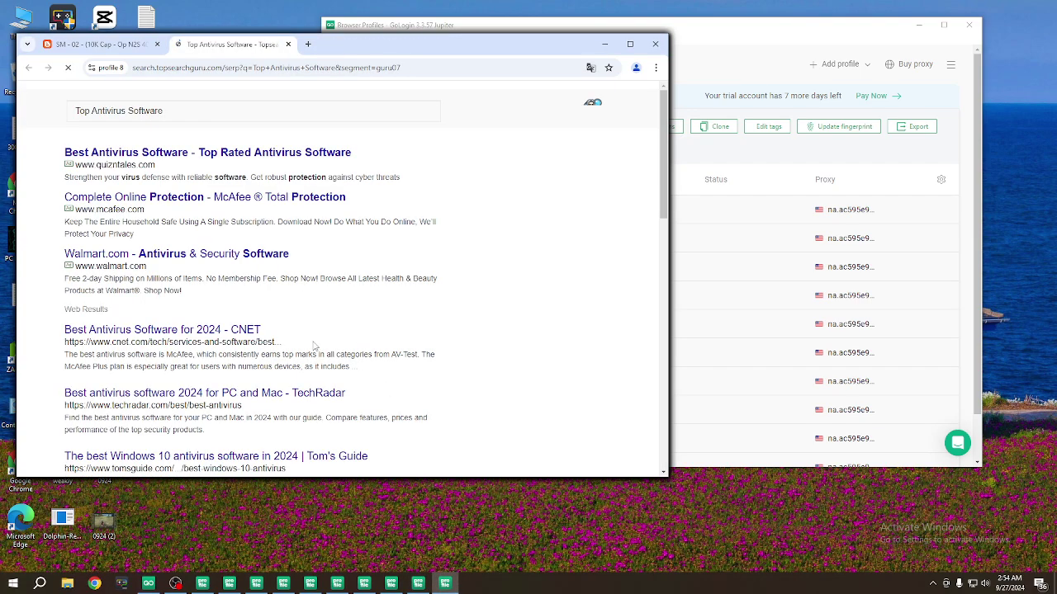
click(248, 157)
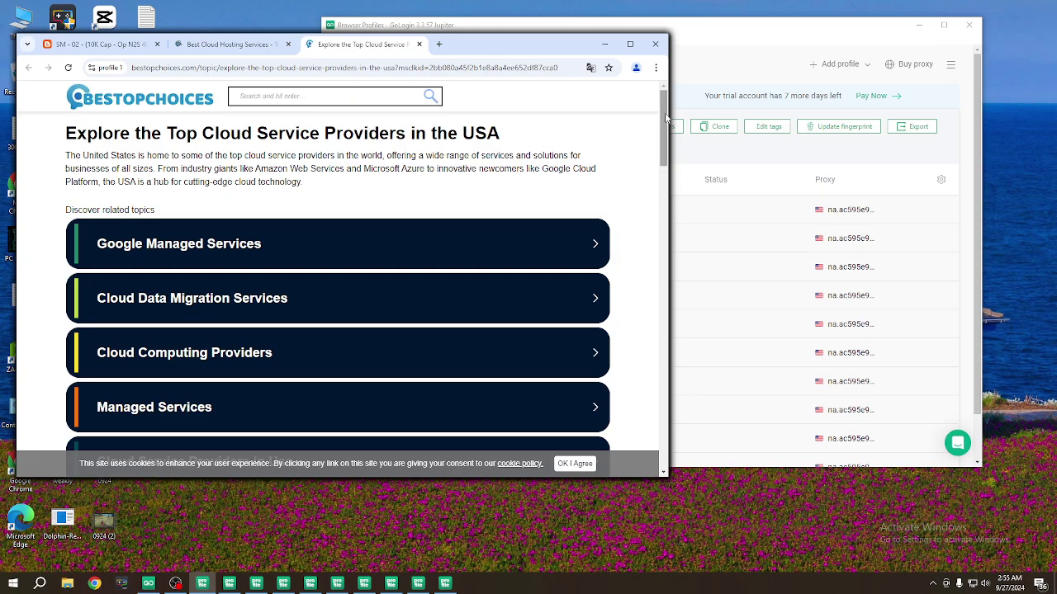
Step: Go through the landing pages of profiles 1, 6, 7 and 3 down to the footer, accepting the BisectHosting cookie notice in profile 6
drag(662, 124, 656, 500)
click(228, 583)
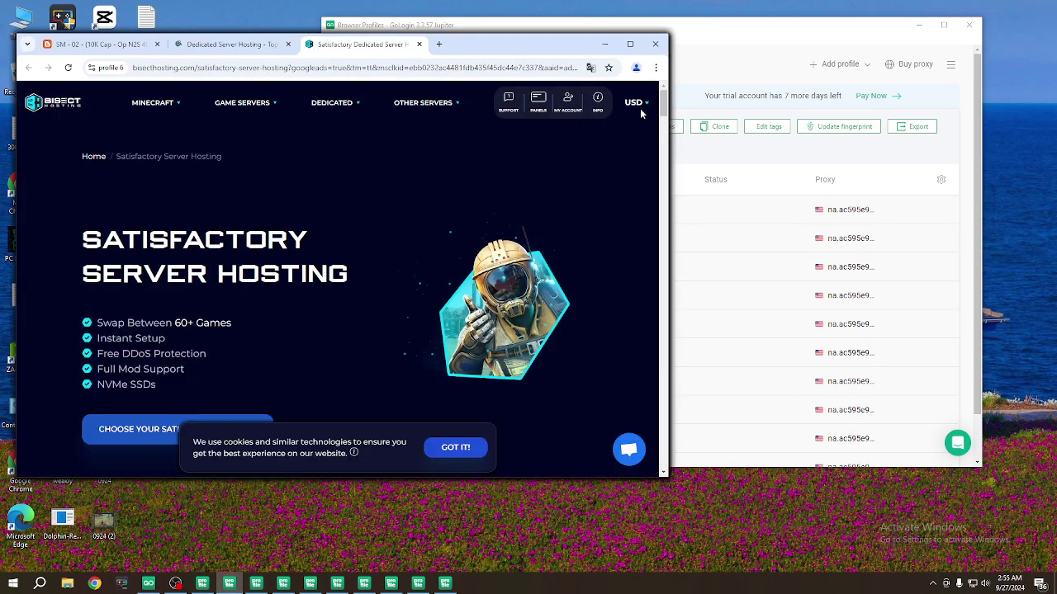
drag(663, 99, 518, 495)
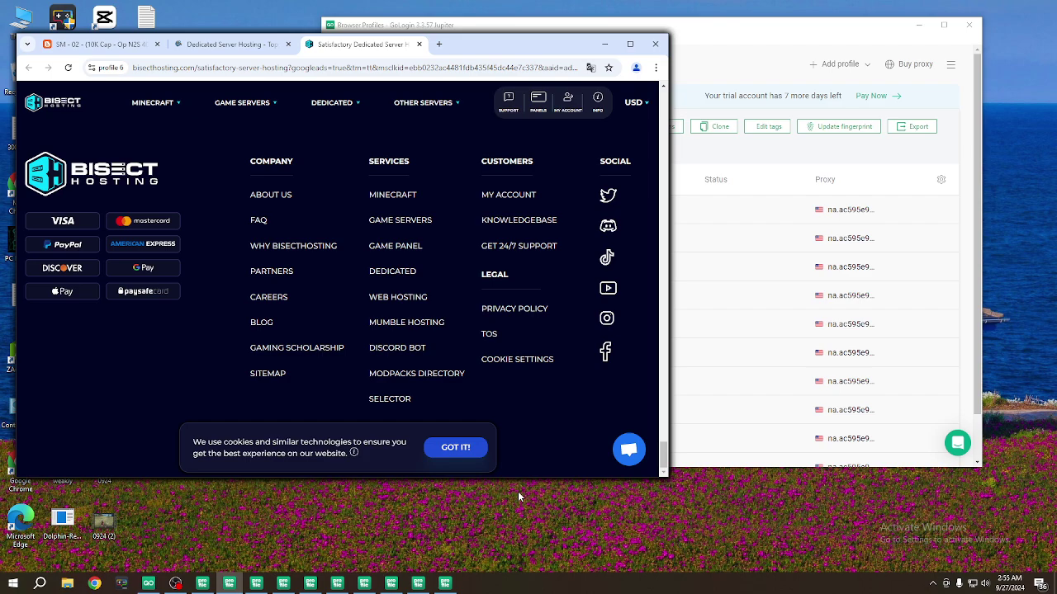
click(465, 459)
click(255, 583)
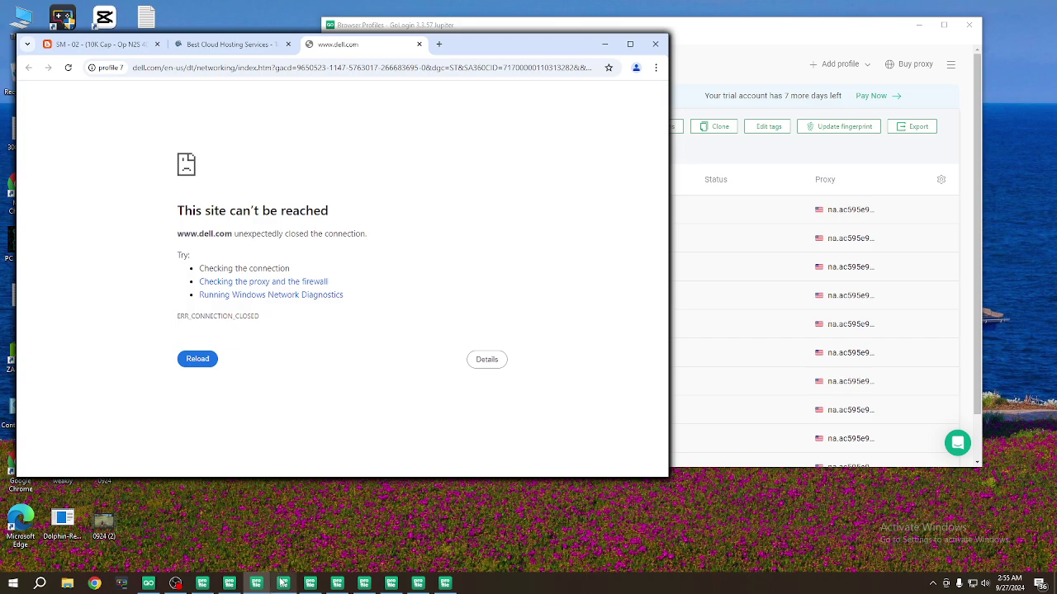
click(284, 583)
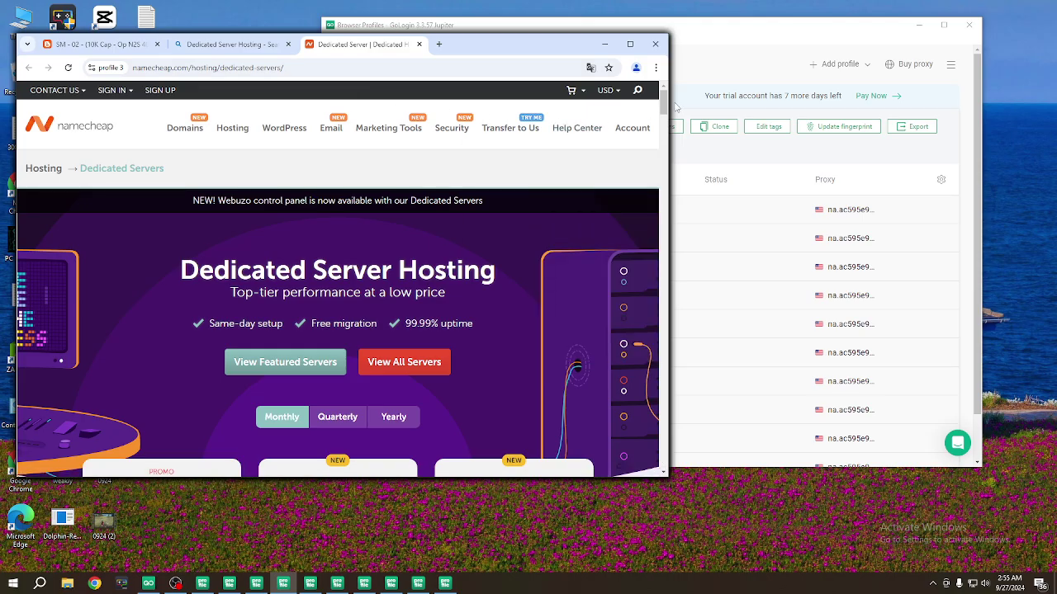
drag(664, 102, 707, 492)
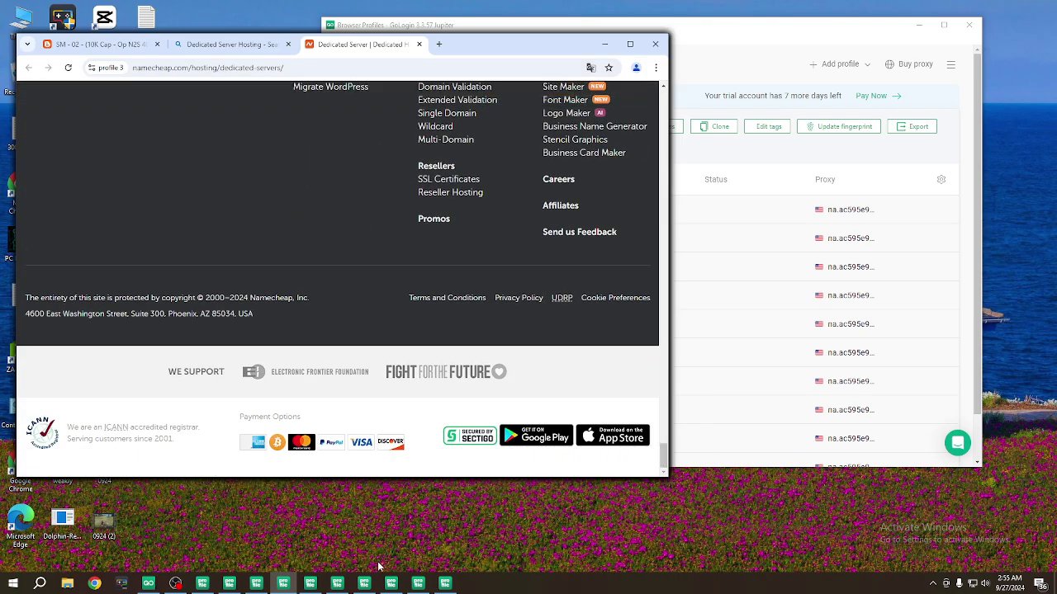
Step: Go through the Amazon page in profile 2 and the Bestopchoices page in profile 10 to the footer, accepting cookies in profile 10
click(310, 583)
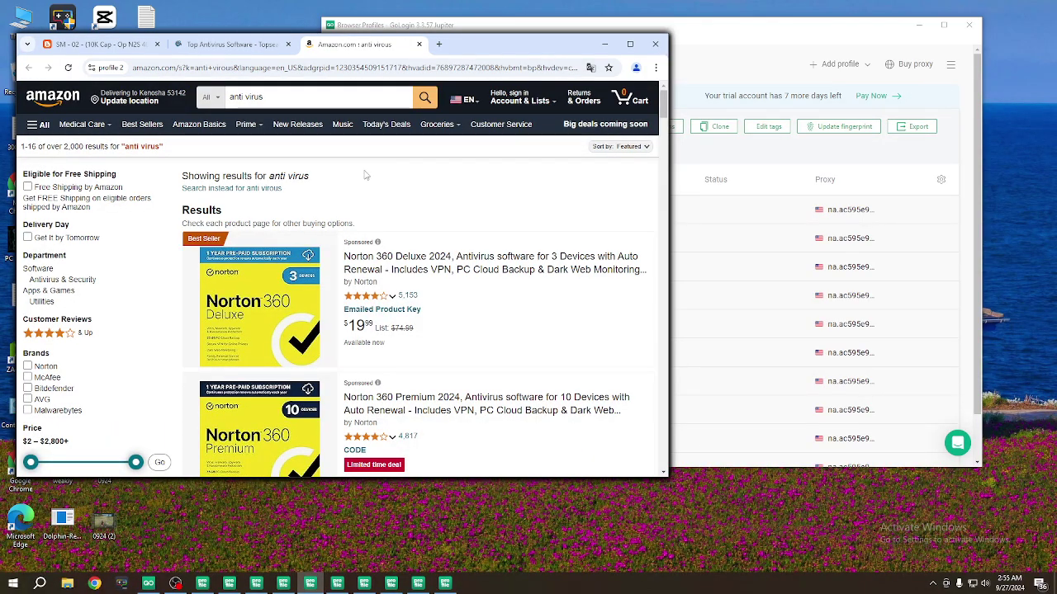
drag(663, 99, 669, 495)
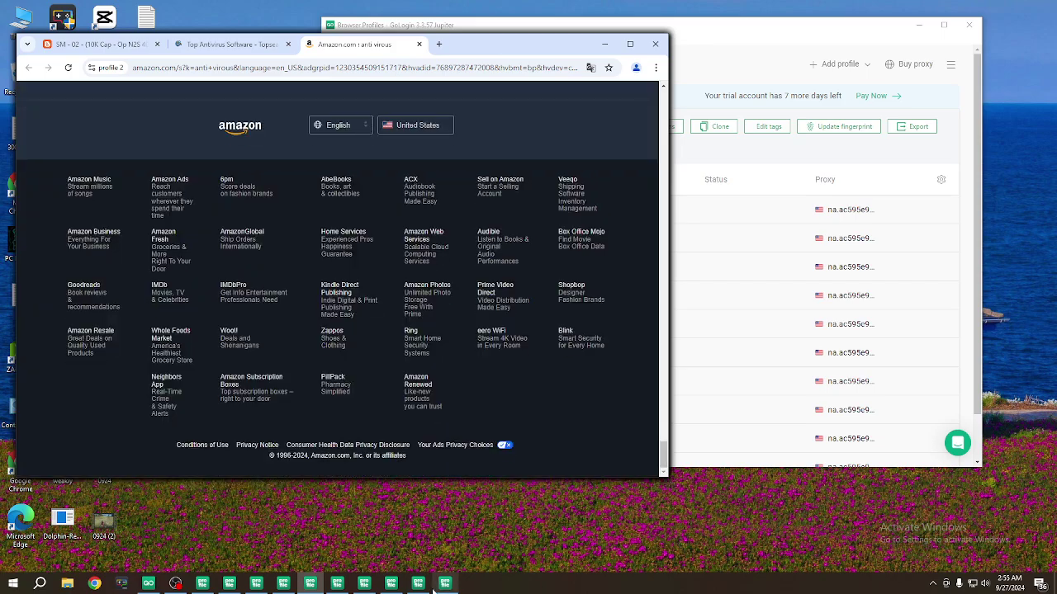
click(337, 583)
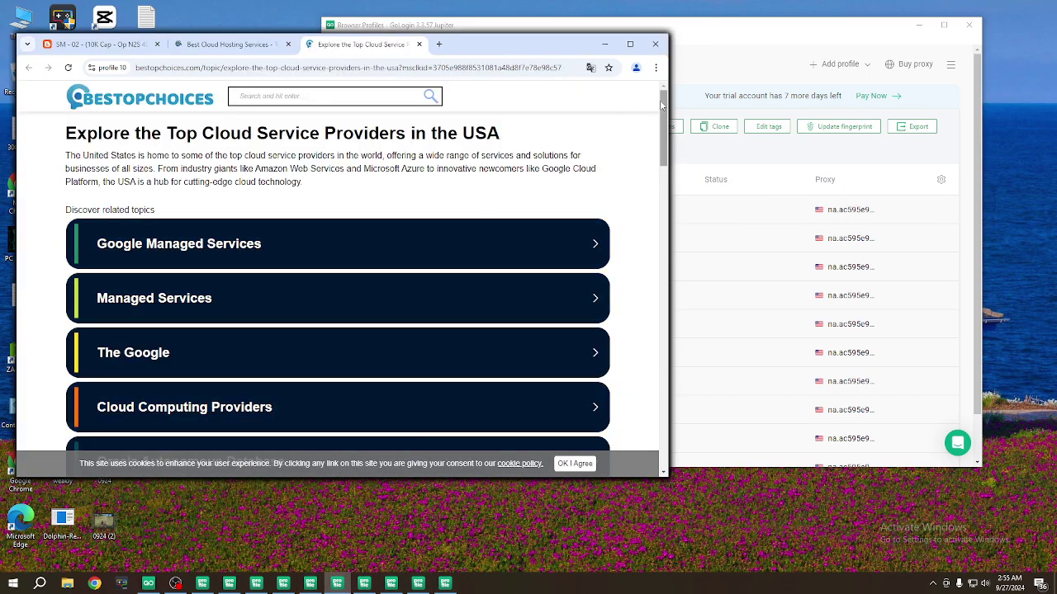
drag(661, 103, 613, 493)
click(570, 465)
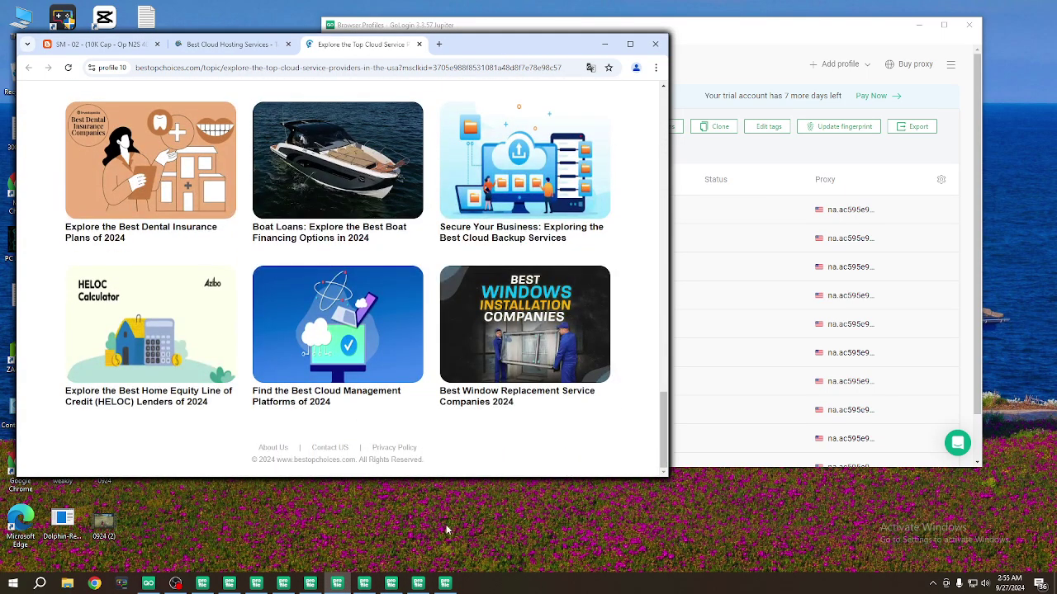
Step: Go through the landing pages of profiles 9, 5, 4 and 8 down to their ends
click(364, 584)
drag(664, 95, 663, 462)
click(390, 584)
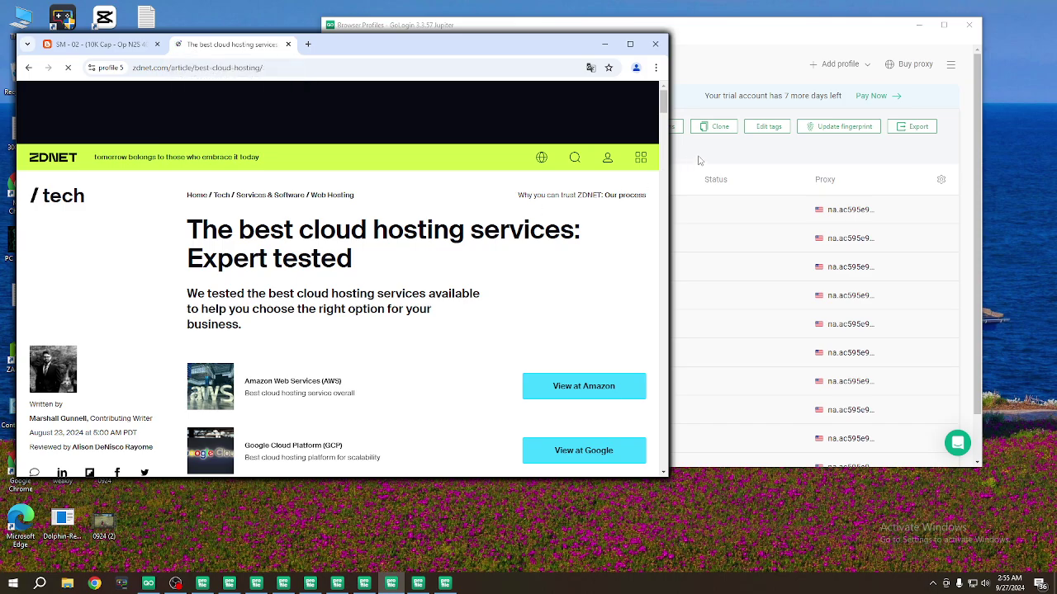
drag(663, 108, 673, 558)
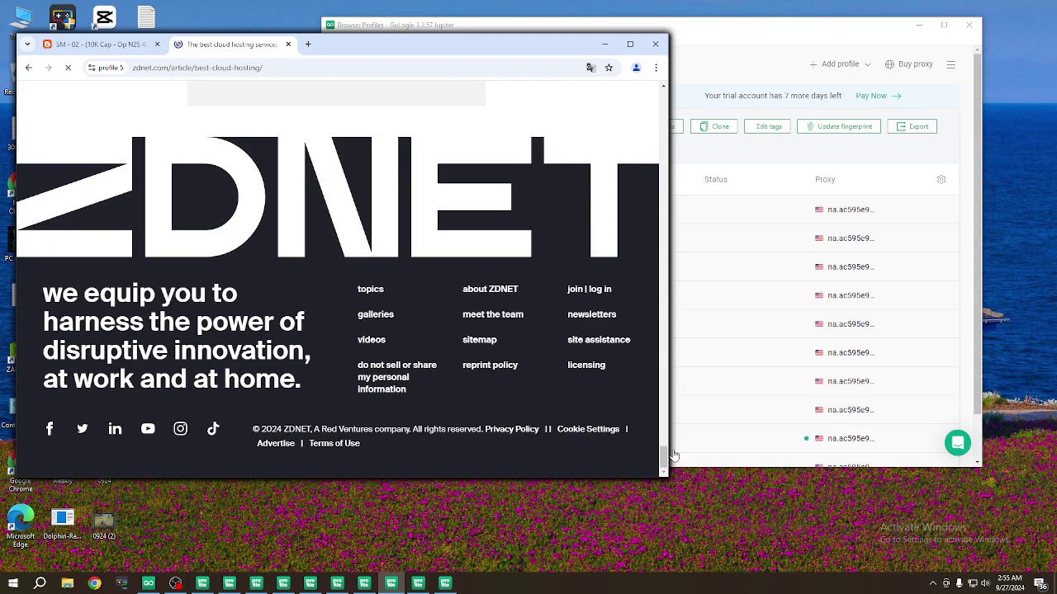
click(419, 583)
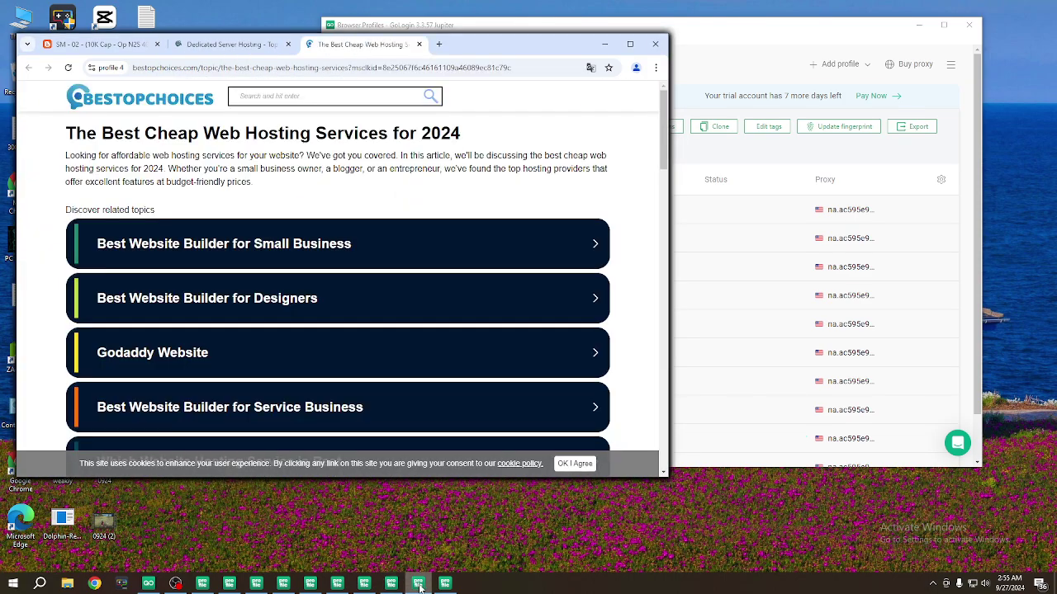
drag(668, 116, 668, 445)
click(444, 584)
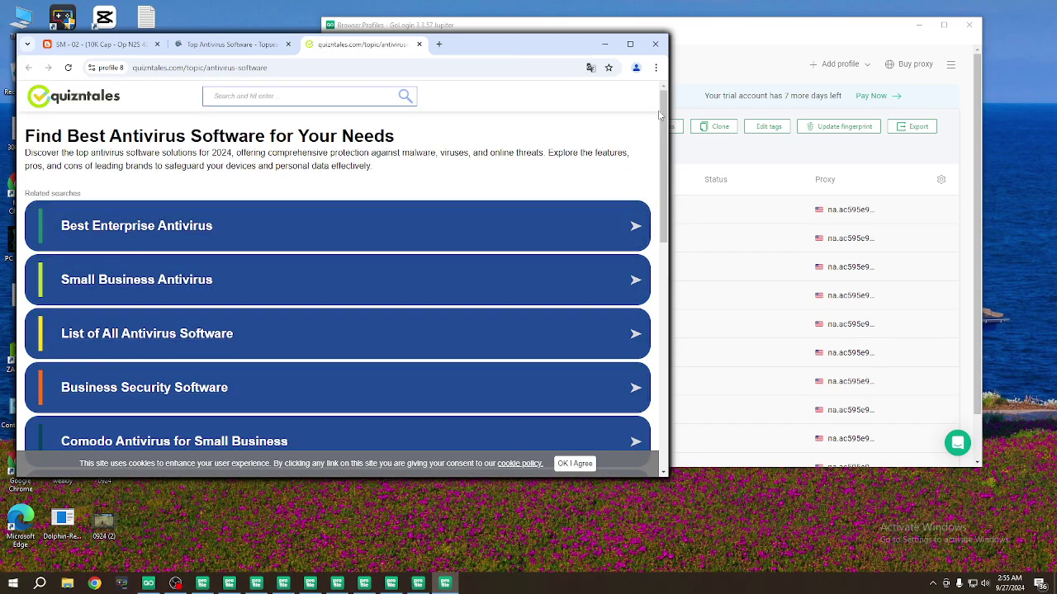
drag(661, 116, 664, 372)
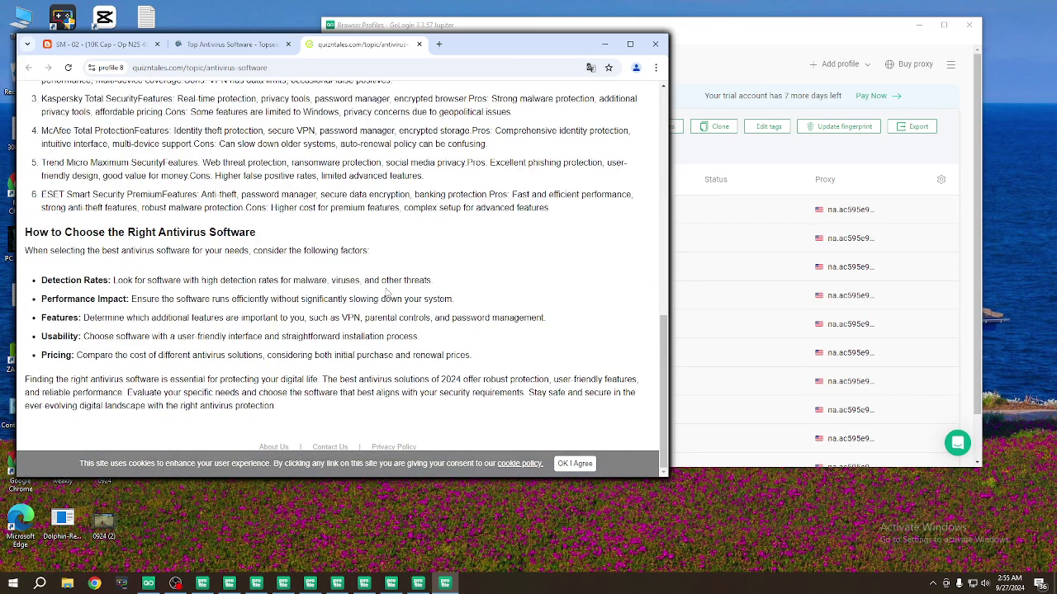
Step: Return to the ZDNET article in profile 5, go through its continuing articles to the footer and stop the page loading
click(678, 67)
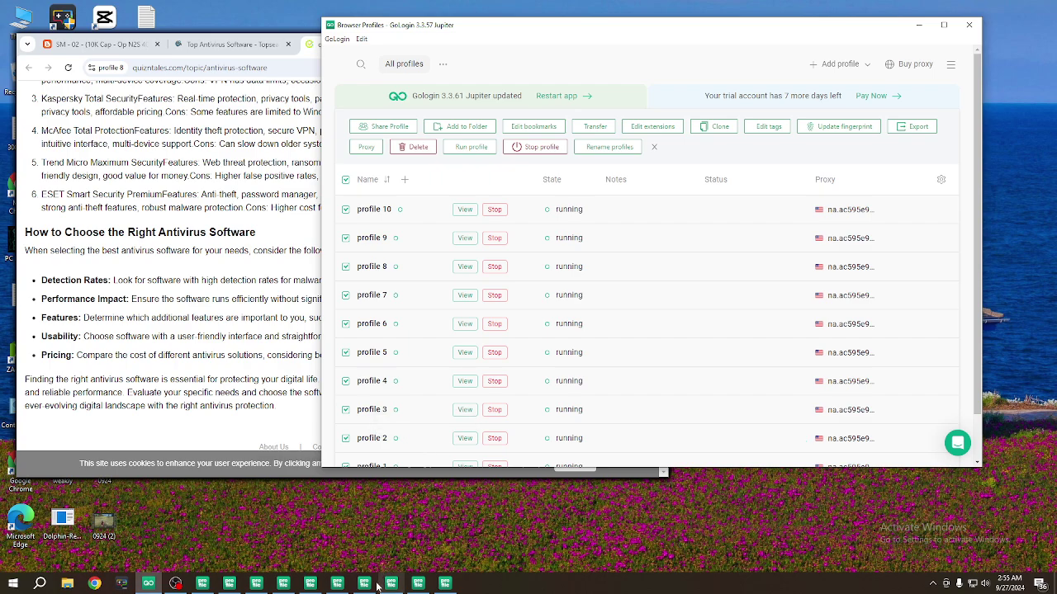
click(376, 584)
click(393, 582)
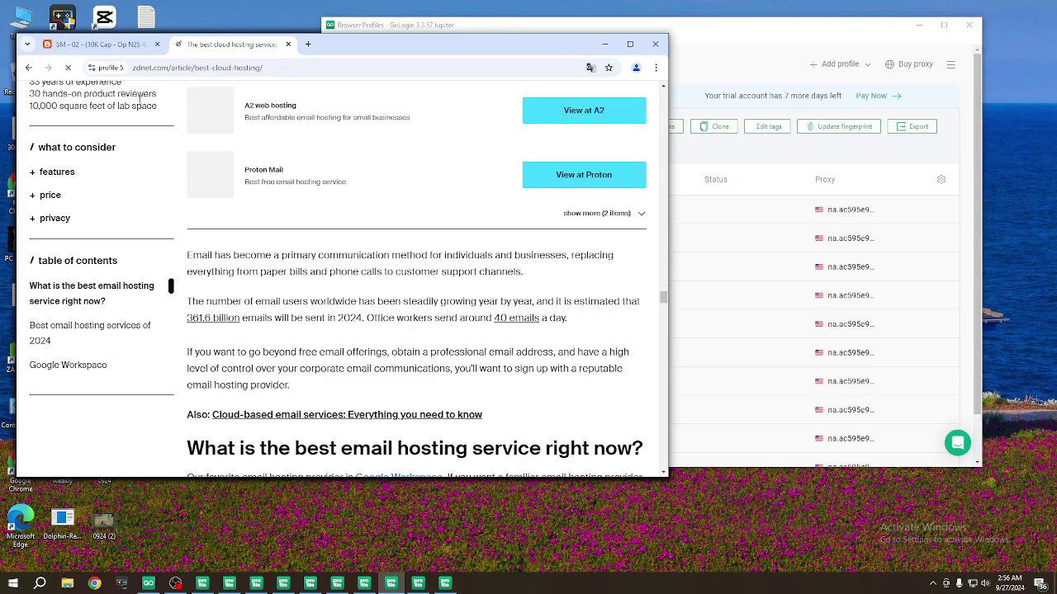
drag(662, 304, 655, 490)
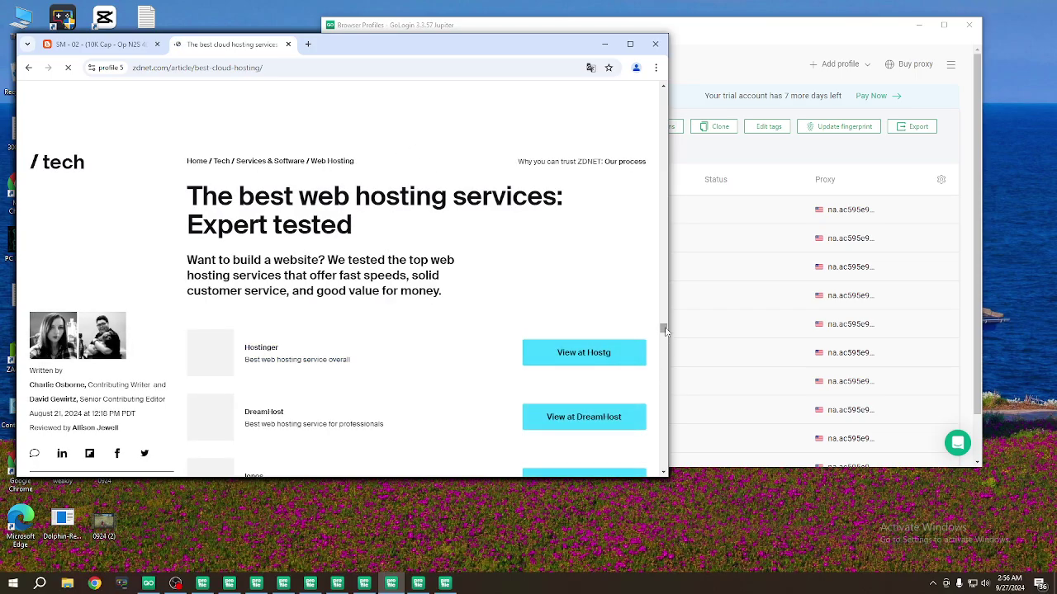
drag(665, 330, 694, 477)
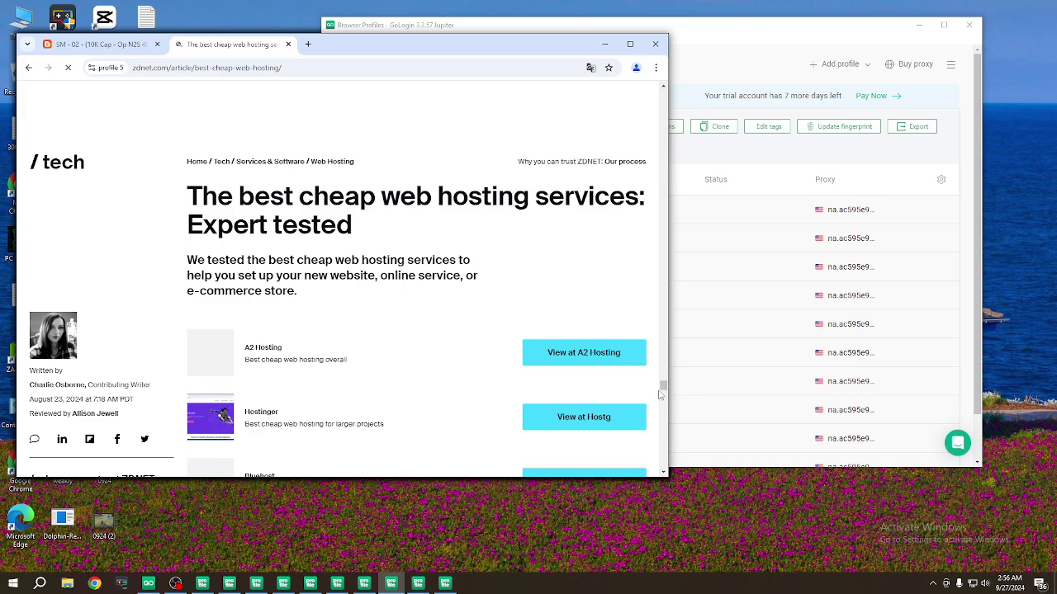
drag(661, 393, 657, 508)
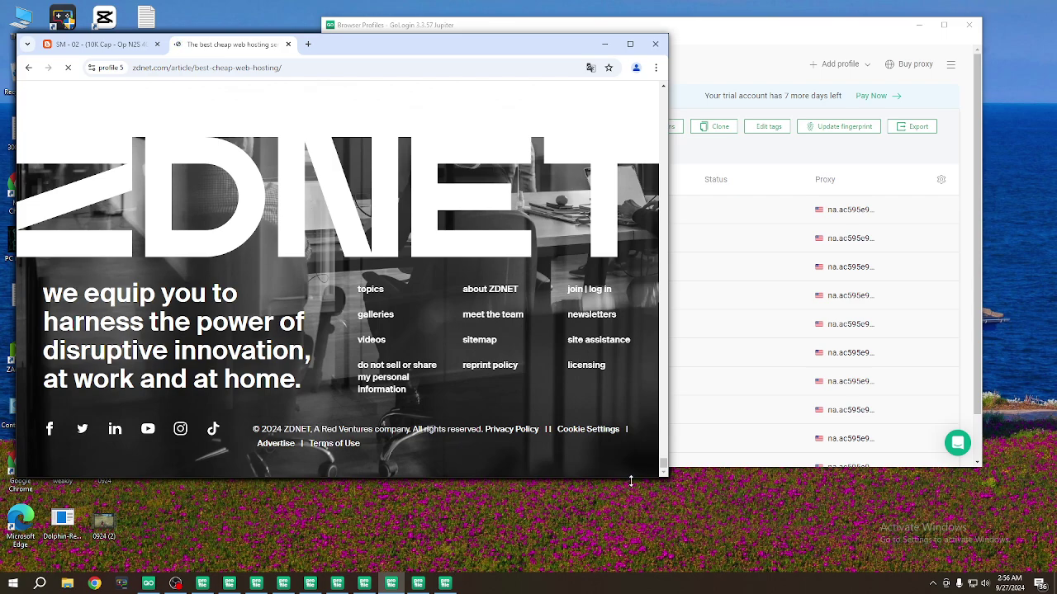
click(68, 67)
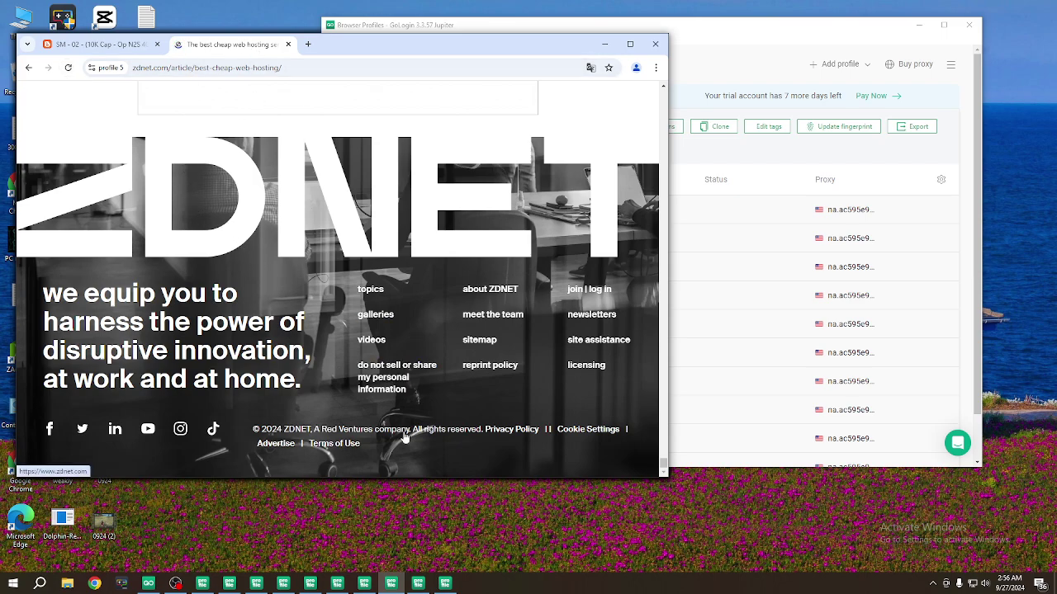
Step: Check the opened landing pages once more in the browser windows of the other profiles, ending with profile 9
click(229, 583)
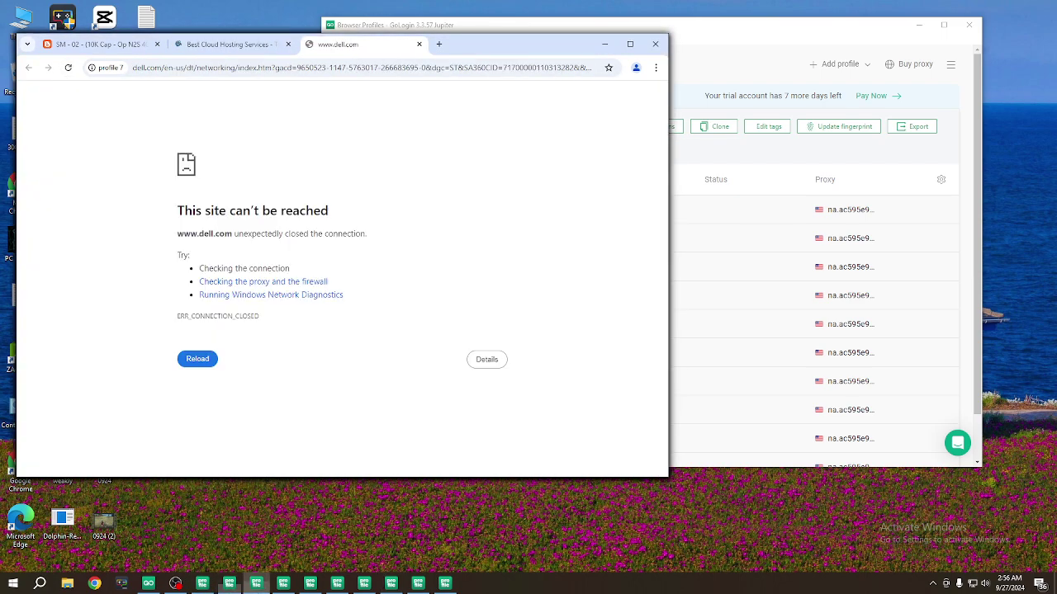
click(283, 583)
click(311, 583)
click(338, 583)
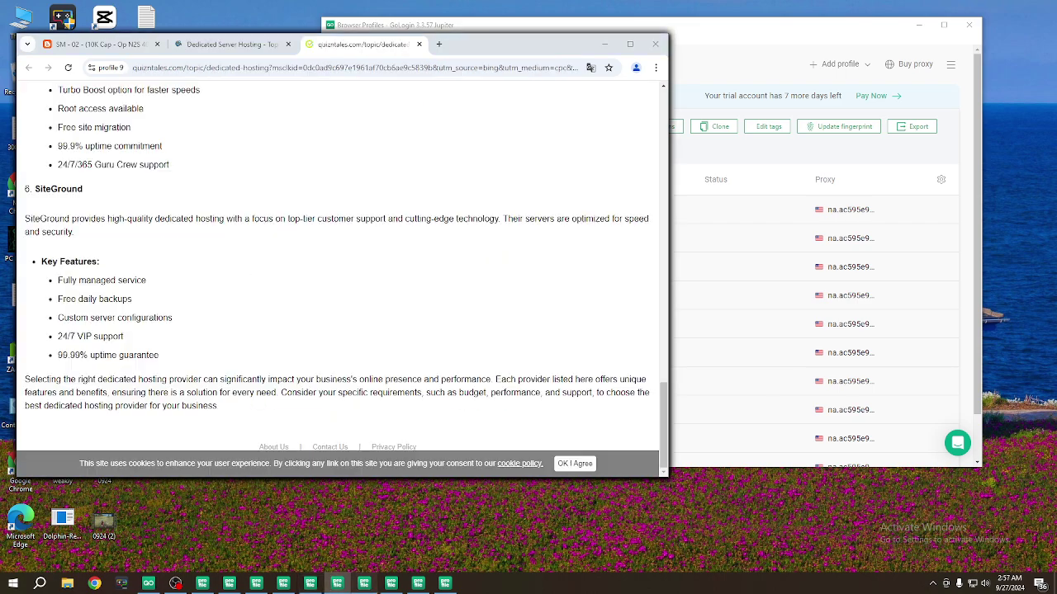
click(418, 583)
click(364, 584)
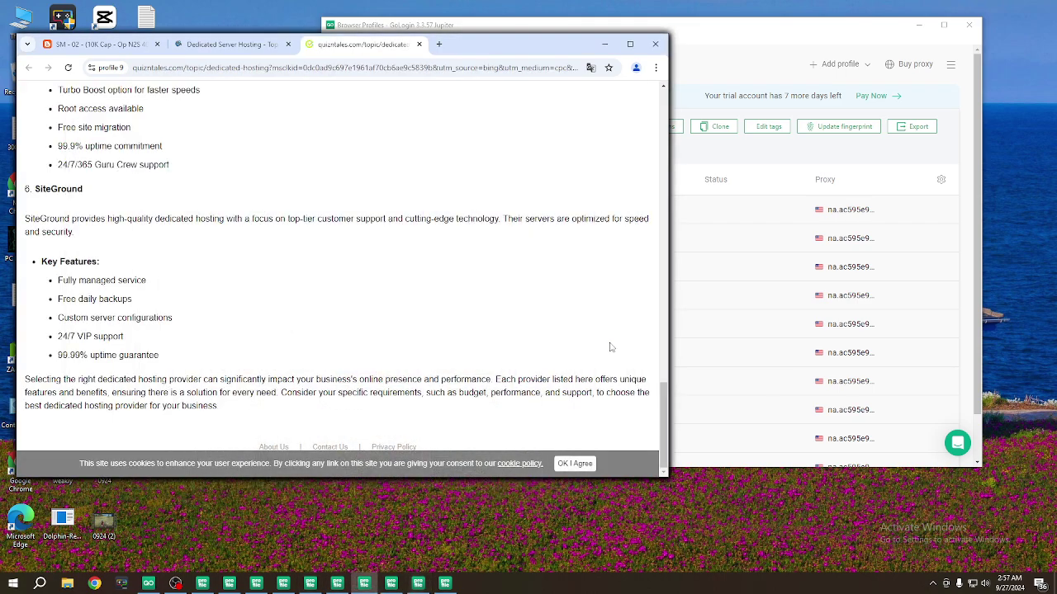
Step: Switch back to the GoLogin profile list and delete the ten selected profiles
click(149, 584)
click(419, 148)
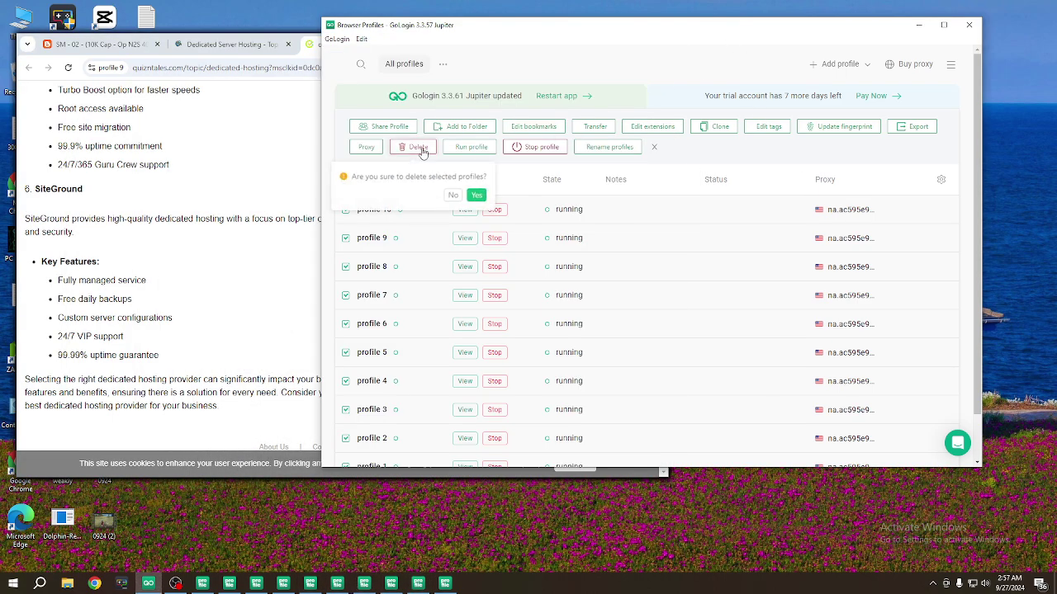
click(474, 198)
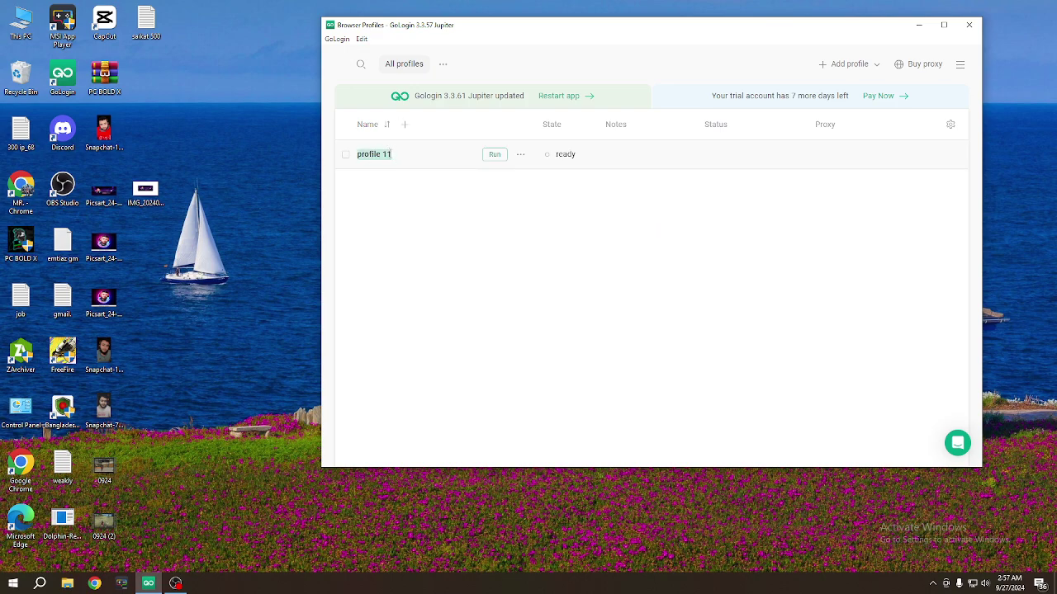
Step: Add nine more browser profiles to the GoLogin list, up to profile 20
click(404, 126)
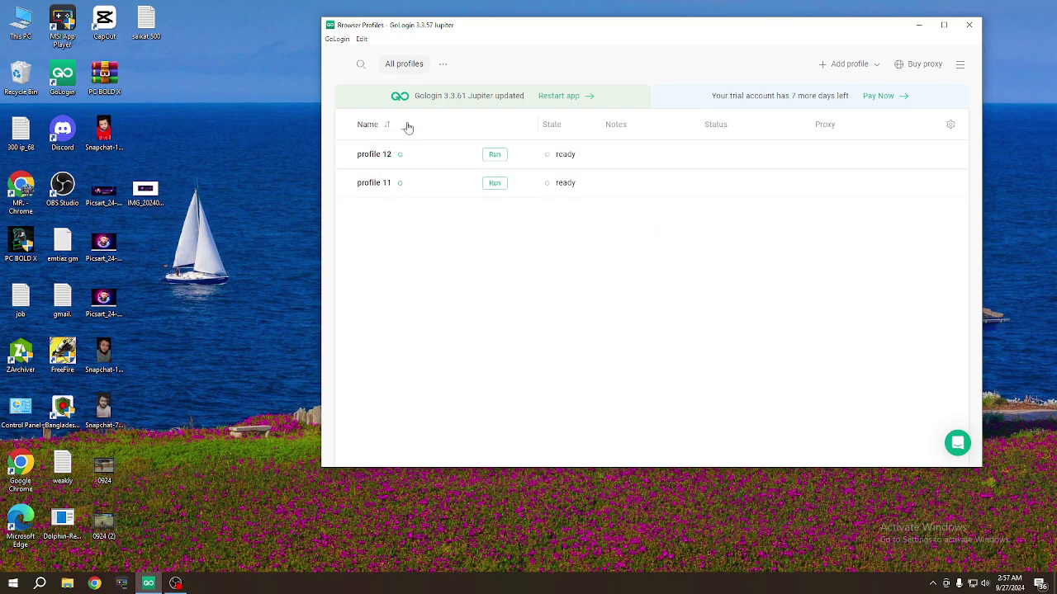
click(407, 127)
click(407, 127)
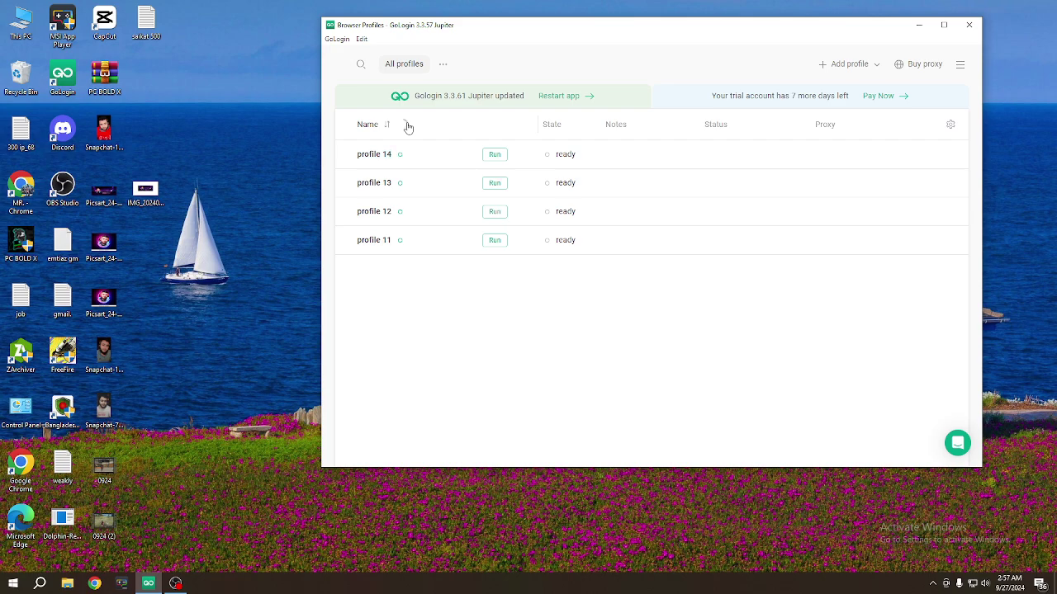
click(407, 128)
click(407, 128)
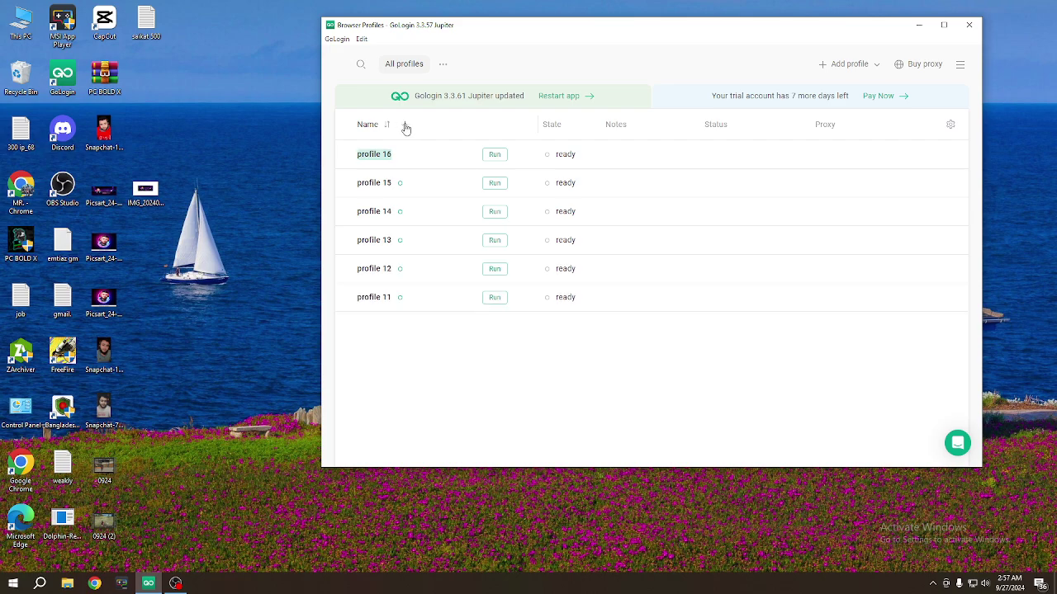
click(406, 127)
click(407, 127)
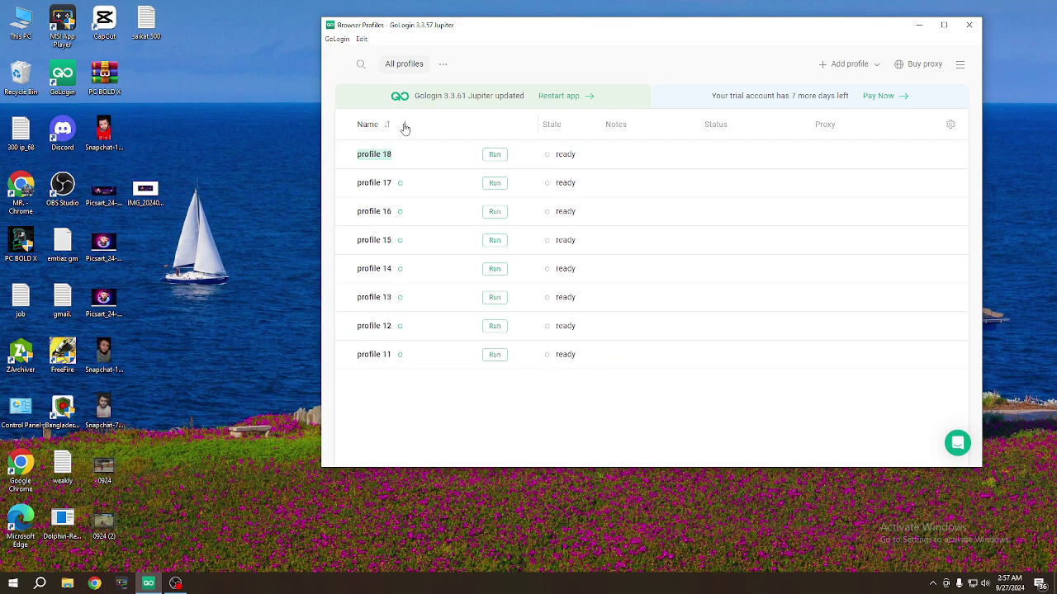
click(406, 127)
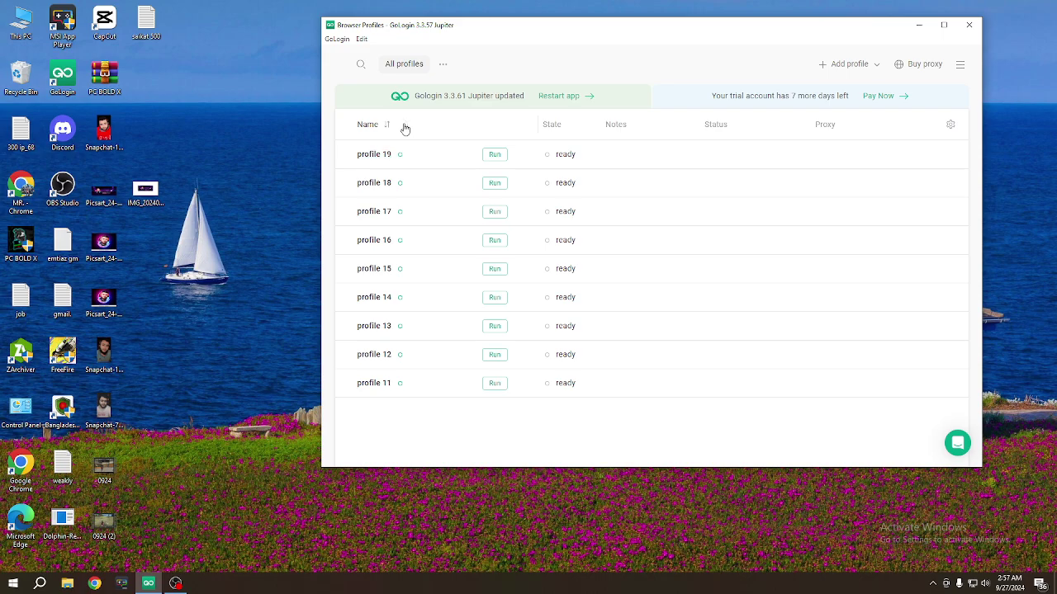
click(405, 127)
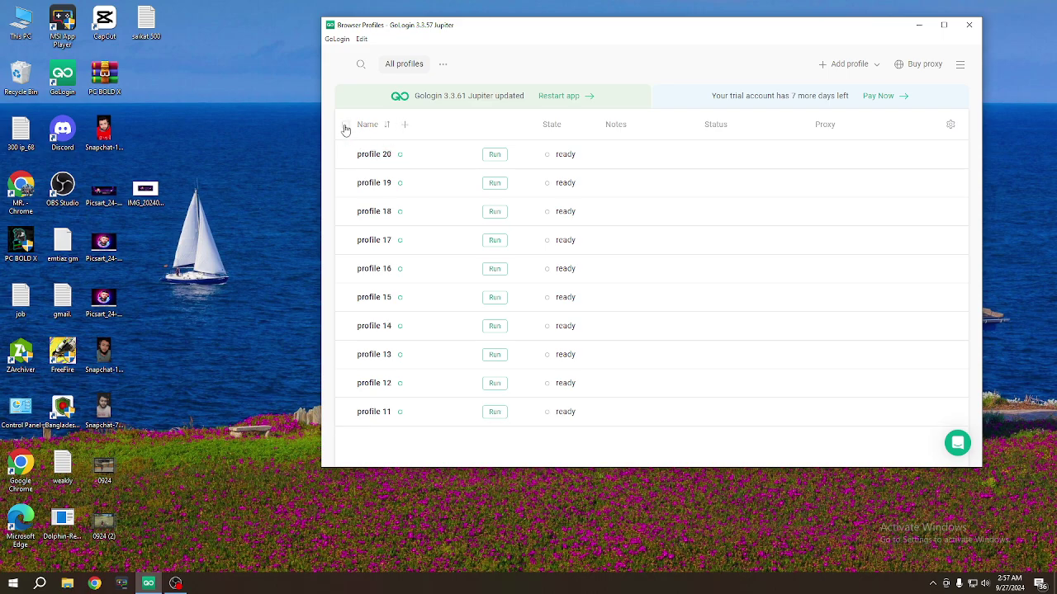
Step: Open the proxy change for all ten profiles and cut the first ten proxy lines out of the desktop's proxy list file
click(344, 124)
click(365, 147)
double_click(146, 23)
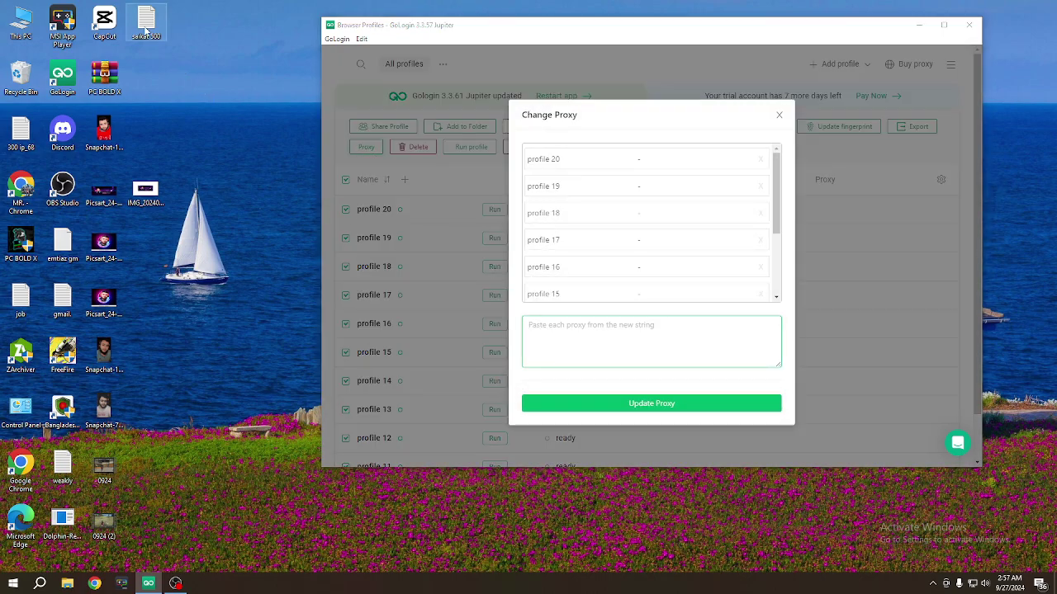
drag(17, 71, 548, 158)
right_click(547, 158)
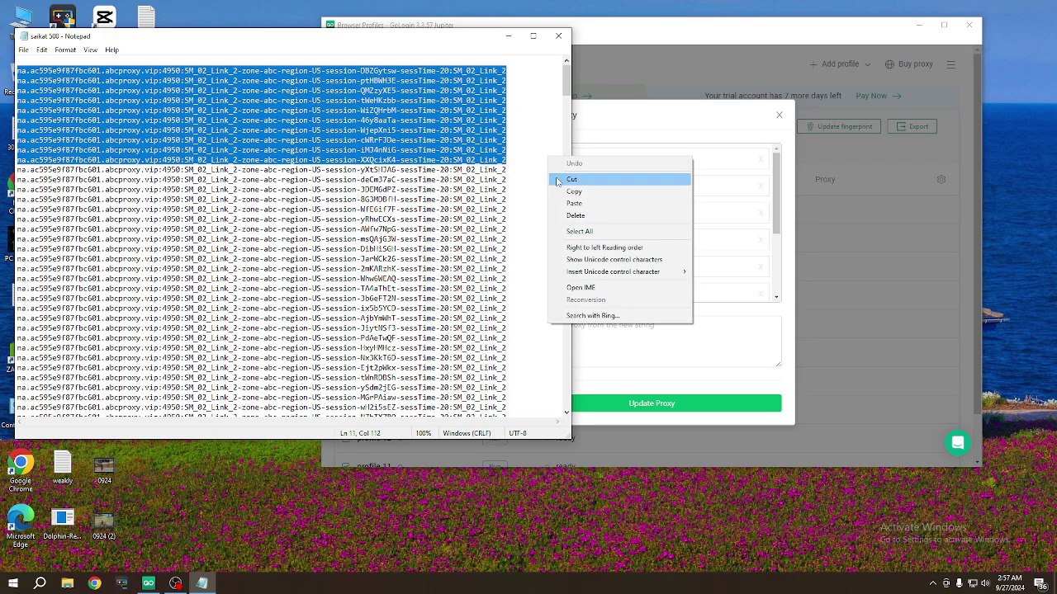
click(568, 179)
click(558, 36)
Step: Paste the ten proxy strings with their credentials for the selected profiles and update the proxies
click(499, 298)
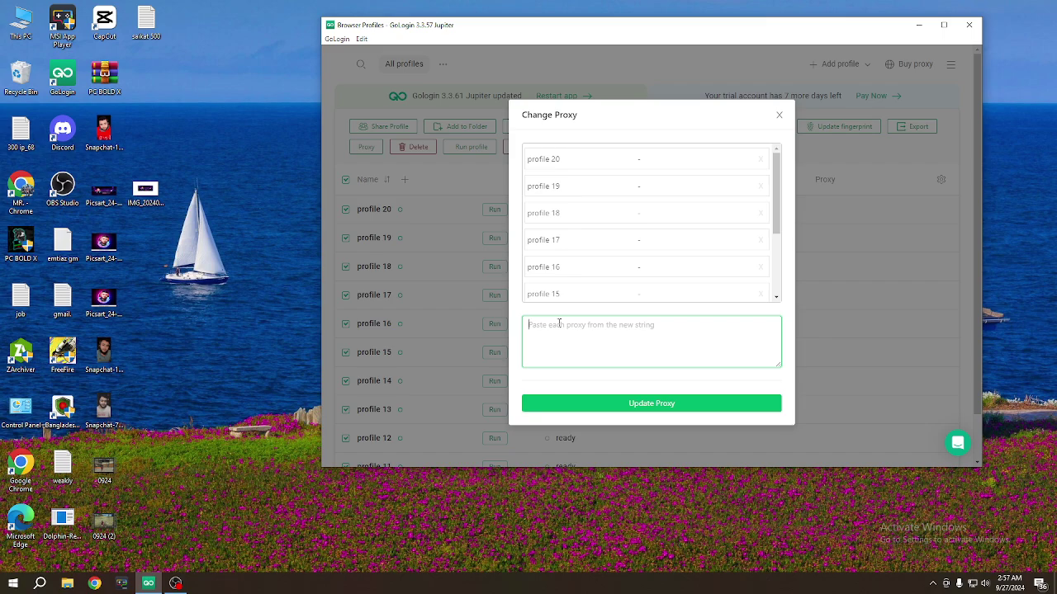
key(ctrl+v)
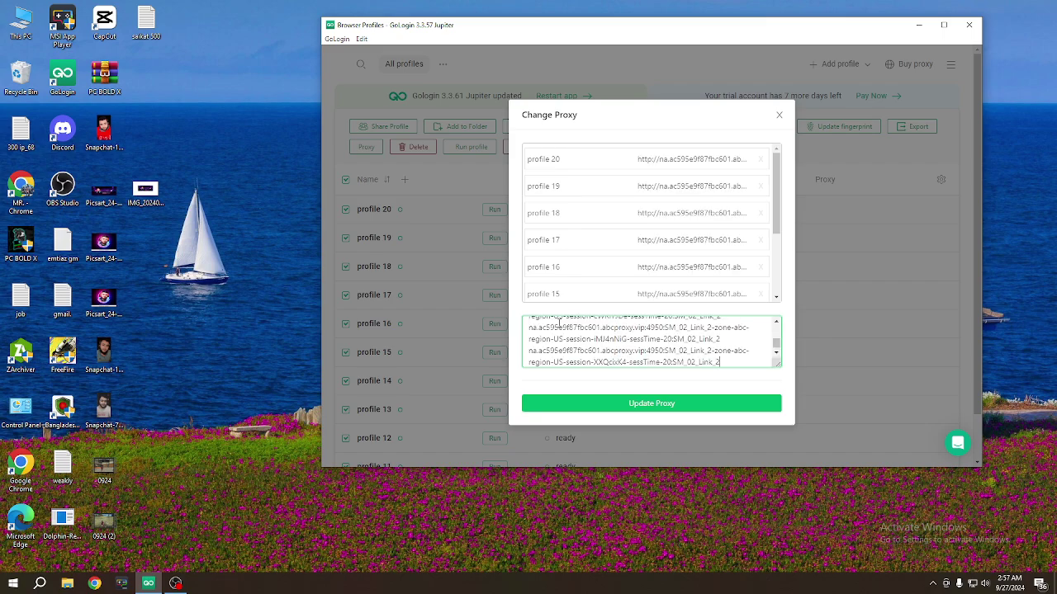
click(624, 405)
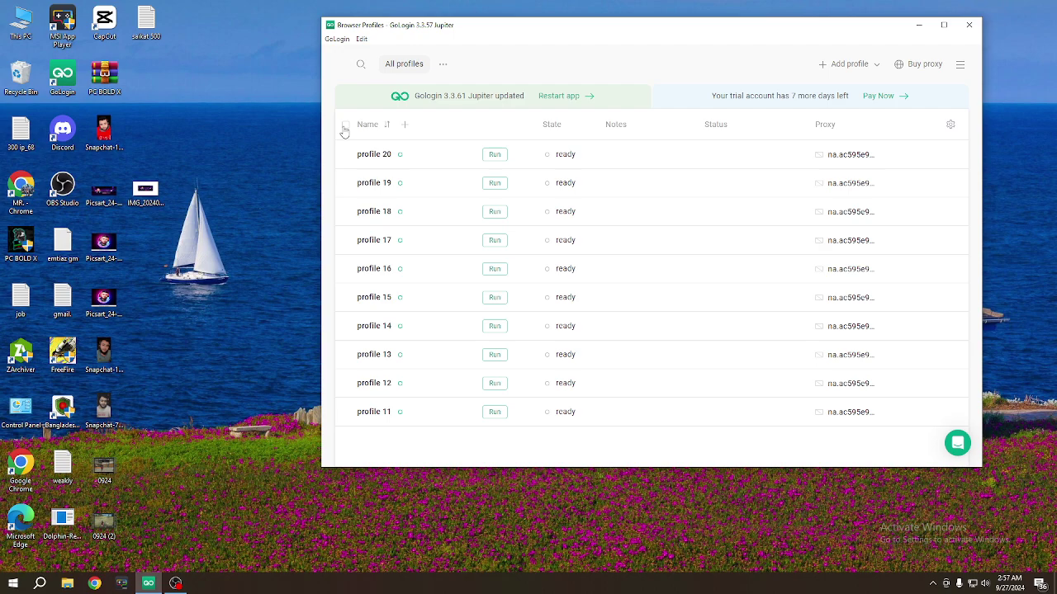
Step: Select all ten profiles in the list and run them together
click(345, 126)
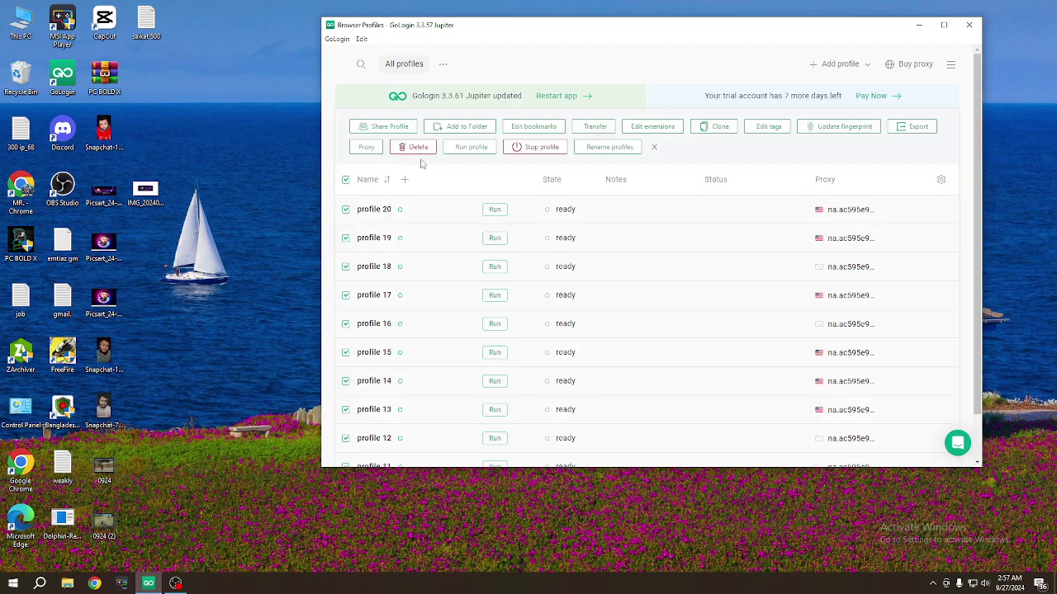
click(451, 150)
click(683, 195)
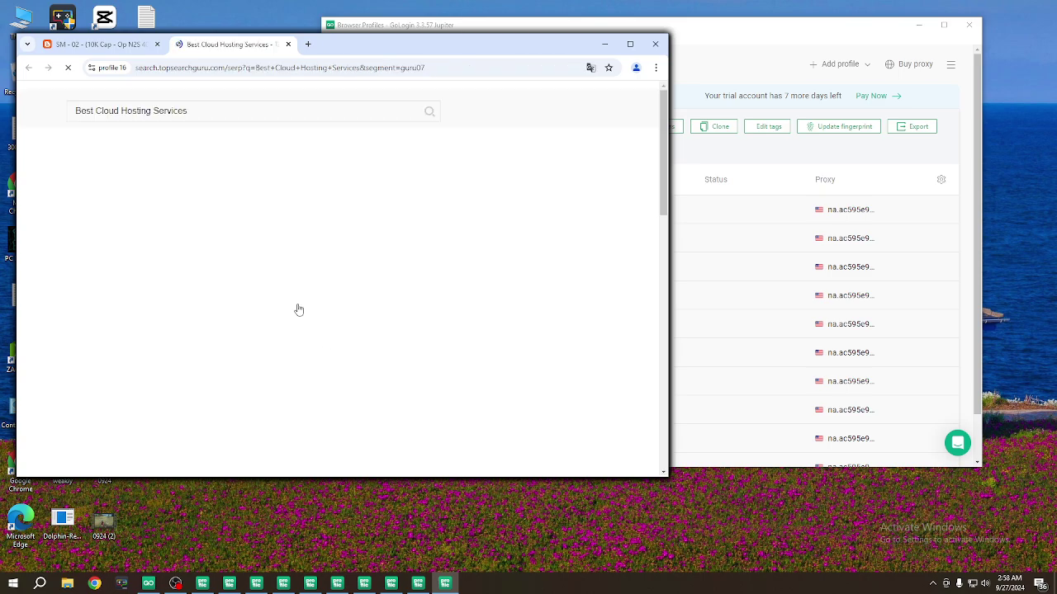
Step: Open a sponsored search result in profiles 20, 14, 13, 17 and 15 and the next window, using Amazon for profile 14 and Azure for 13
click(202, 584)
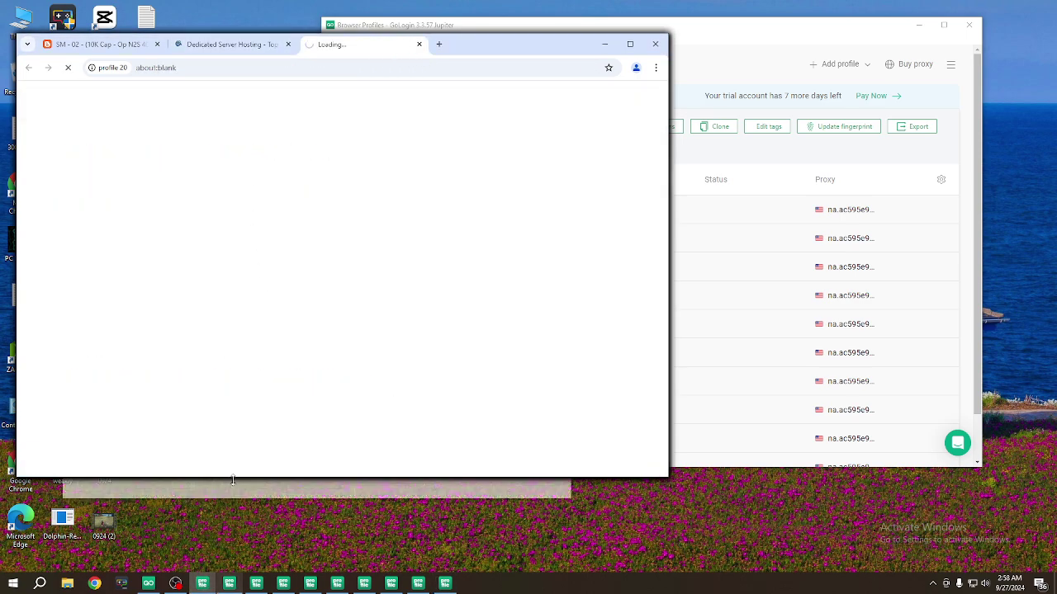
click(230, 583)
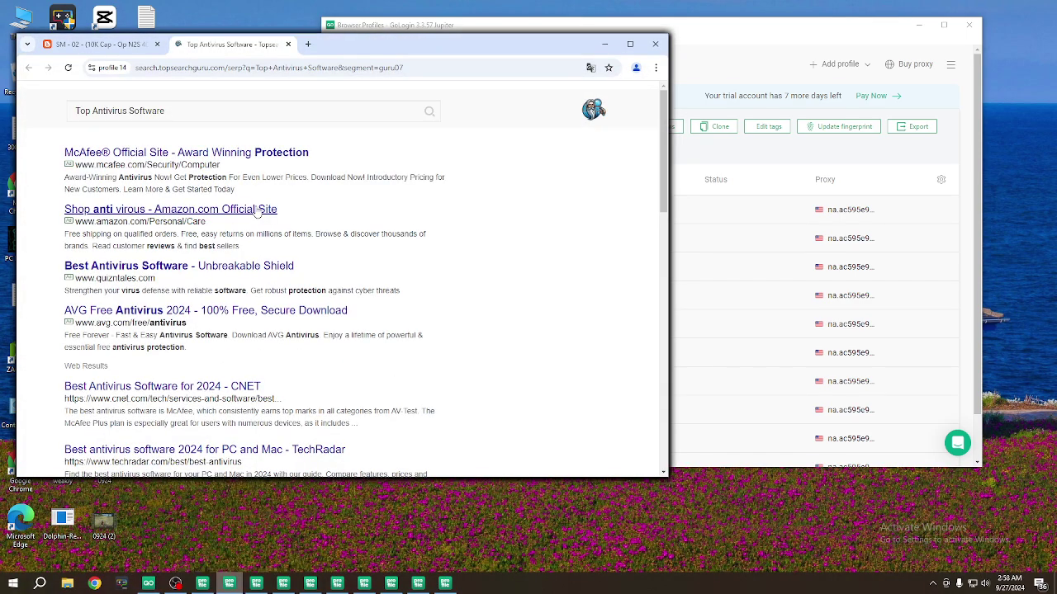
click(256, 583)
click(283, 584)
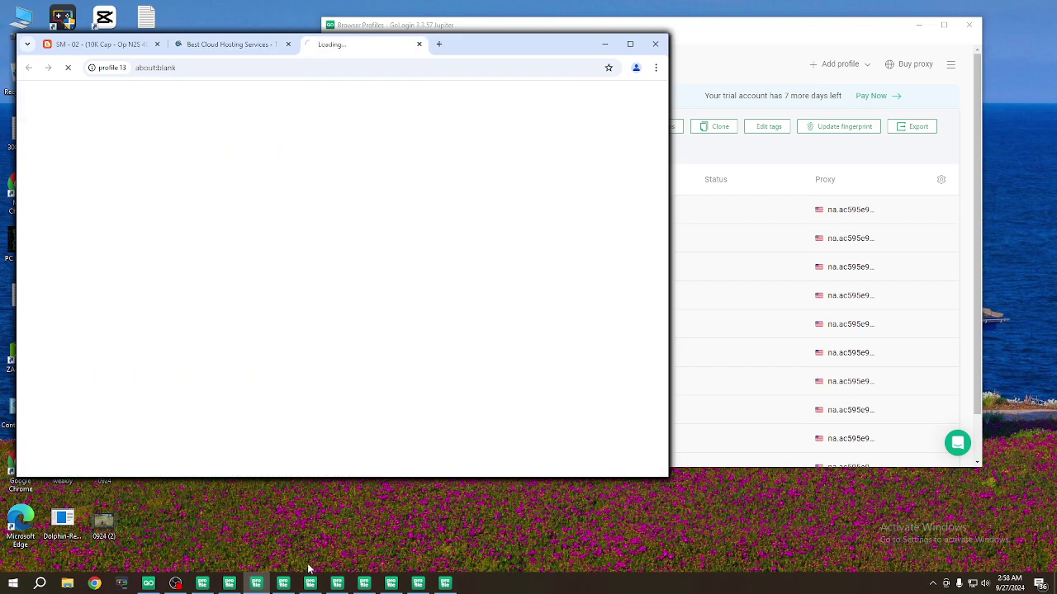
click(309, 584)
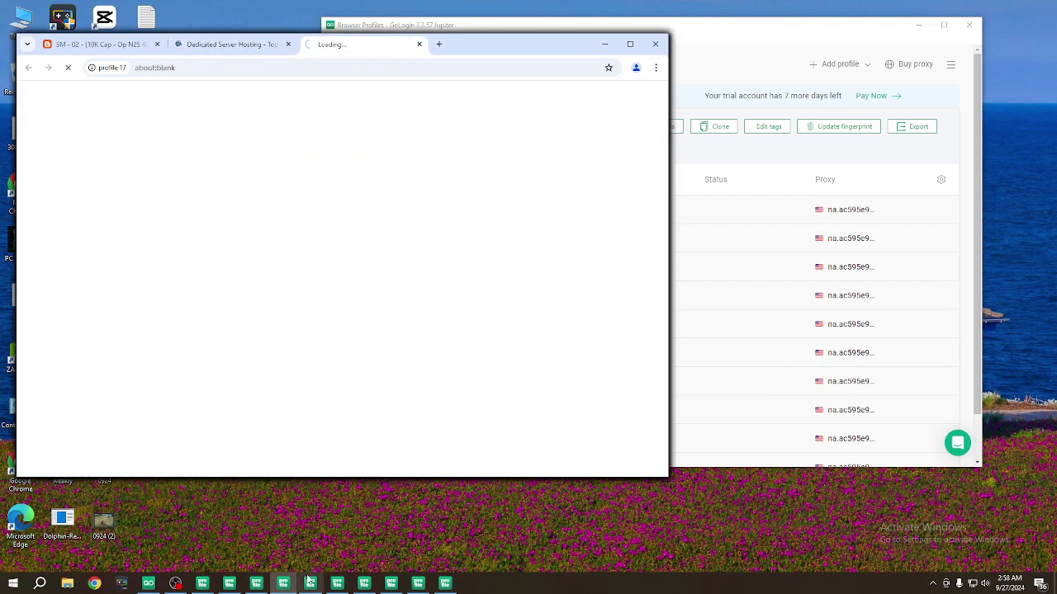
click(337, 583)
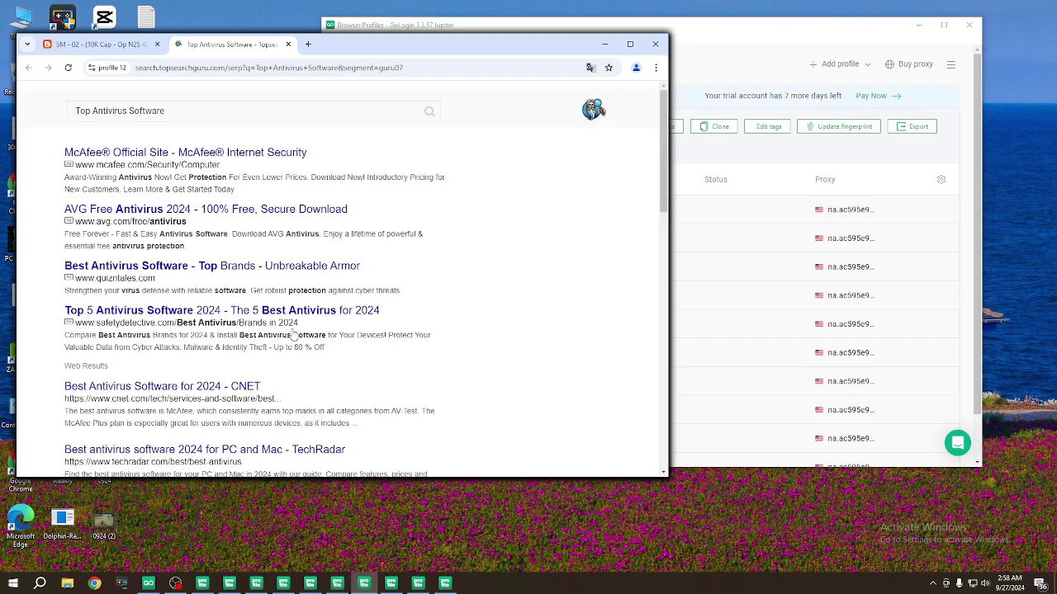
Step: Open a sponsored result in the remaining profiles: SafetyDetective in 12, IDrive in 11, DigitalOcean in 18 and Google Cloud in 16
click(368, 584)
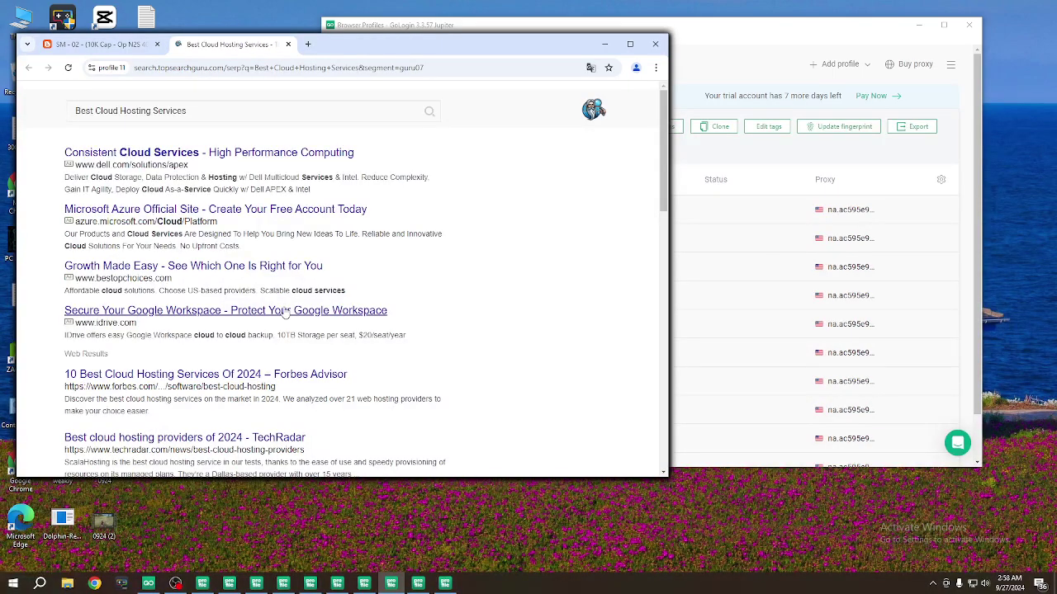
click(247, 313)
click(392, 583)
click(349, 369)
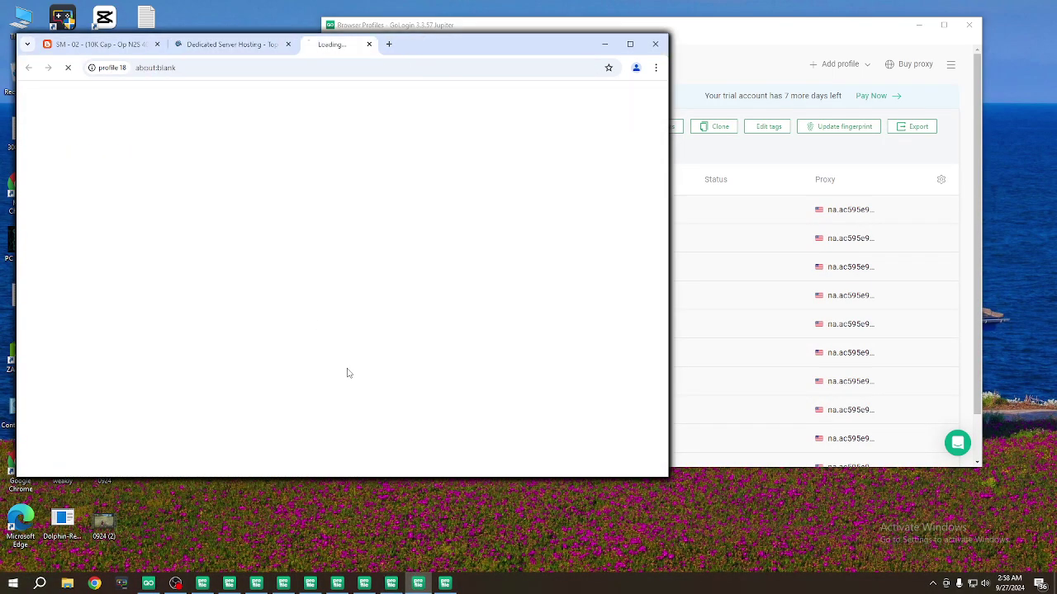
click(445, 584)
click(290, 243)
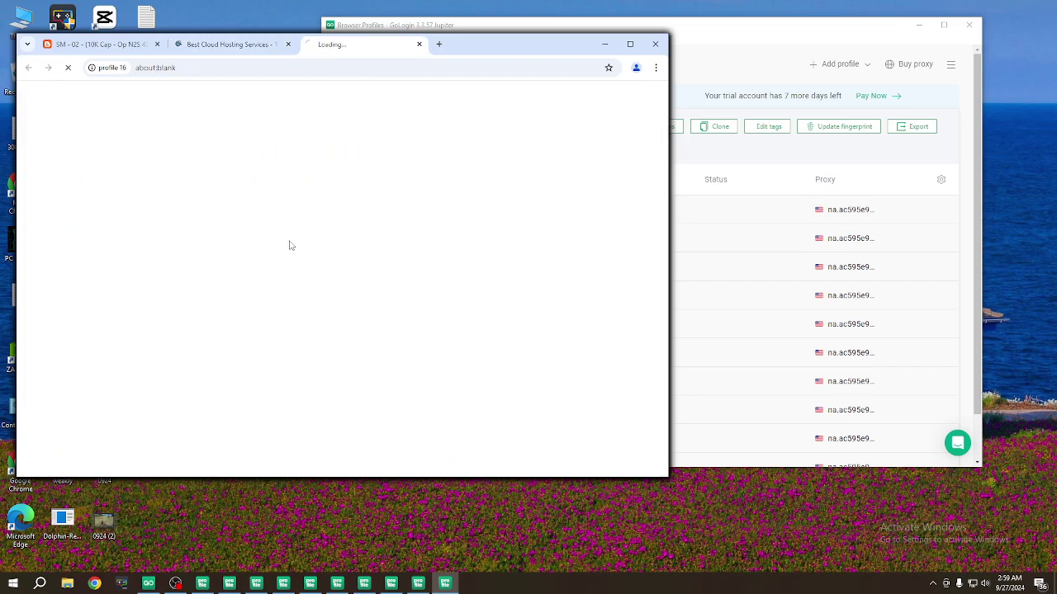
Step: Go through the quizntales page in profile 20, the Amazon page in 14 and the Azure page in 13 towards their ends
click(209, 586)
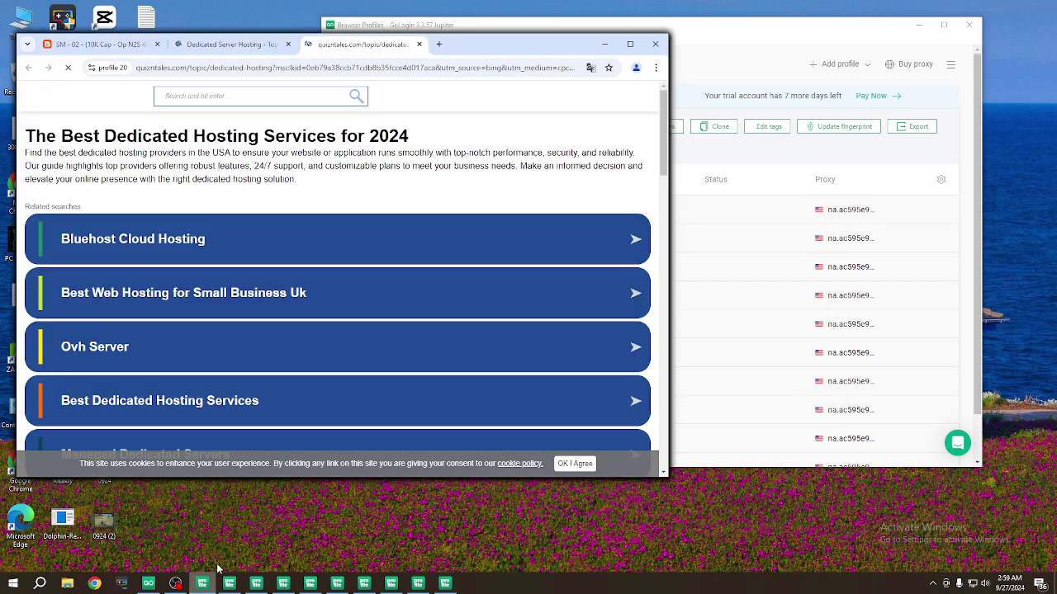
drag(661, 122, 662, 409)
click(229, 585)
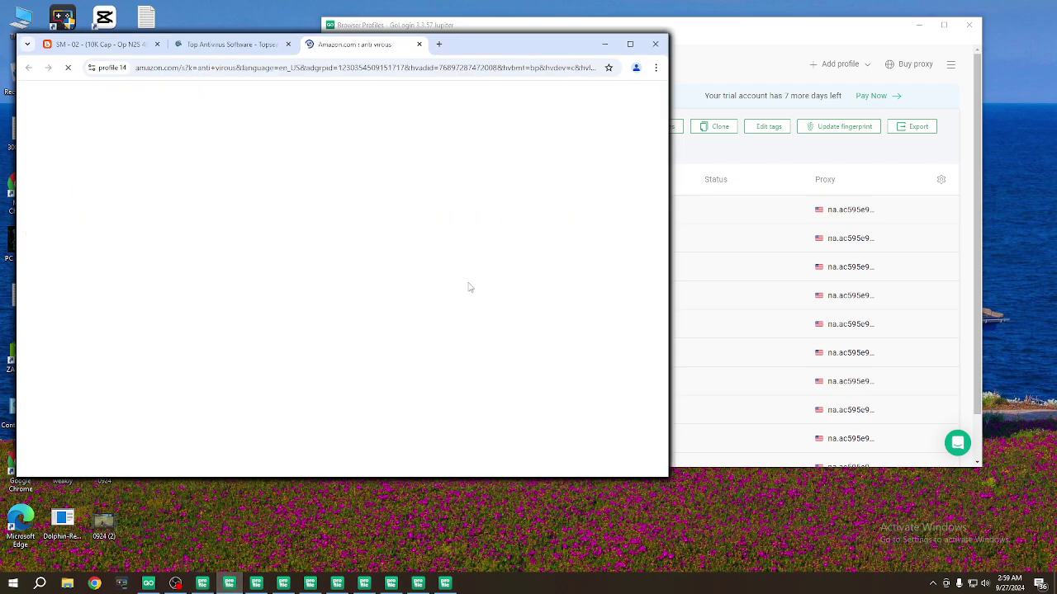
drag(663, 92, 684, 535)
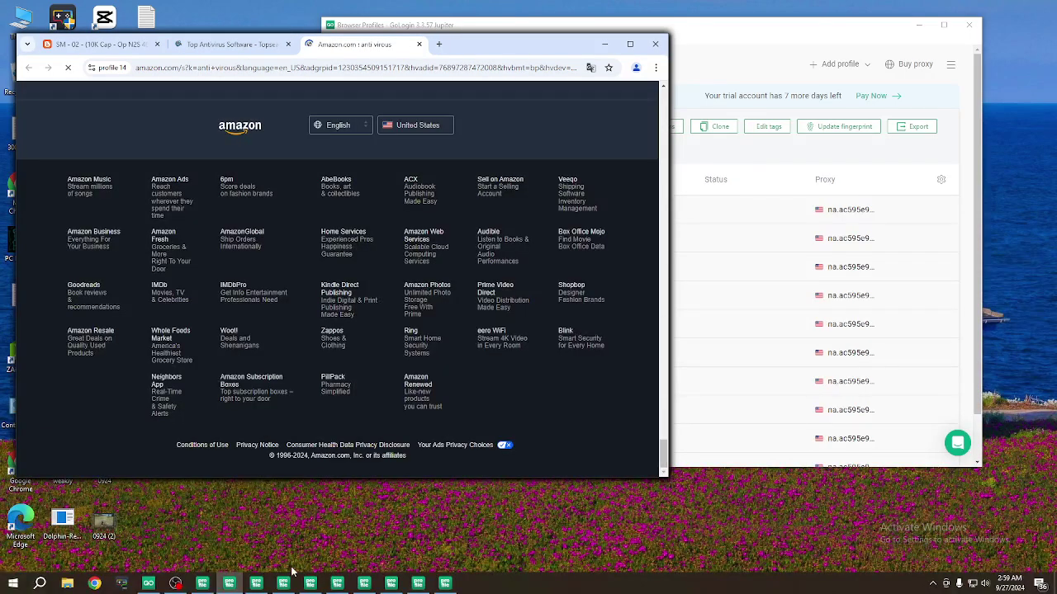
click(256, 585)
drag(661, 136, 436, 543)
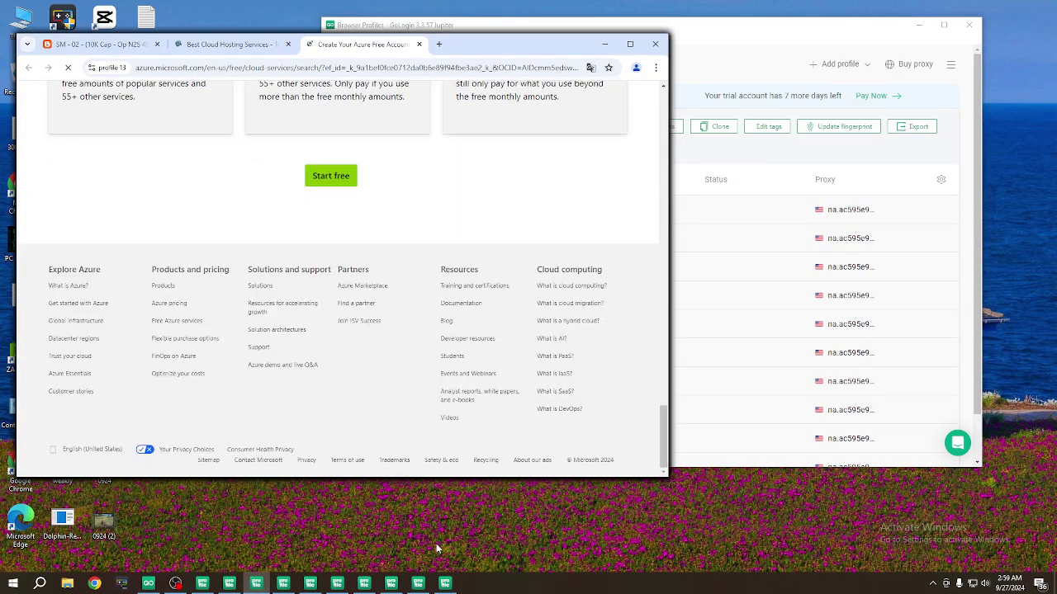
Step: Check the Dell page in profile 17, revisit profile 13, and go through the Azure page in profile 15 to its footer
click(283, 584)
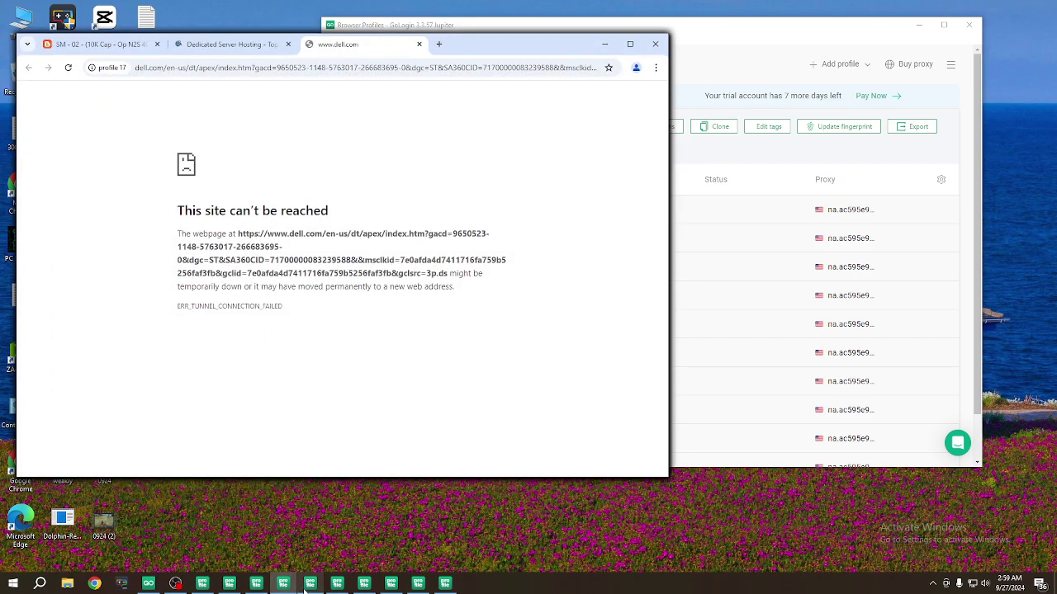
click(256, 584)
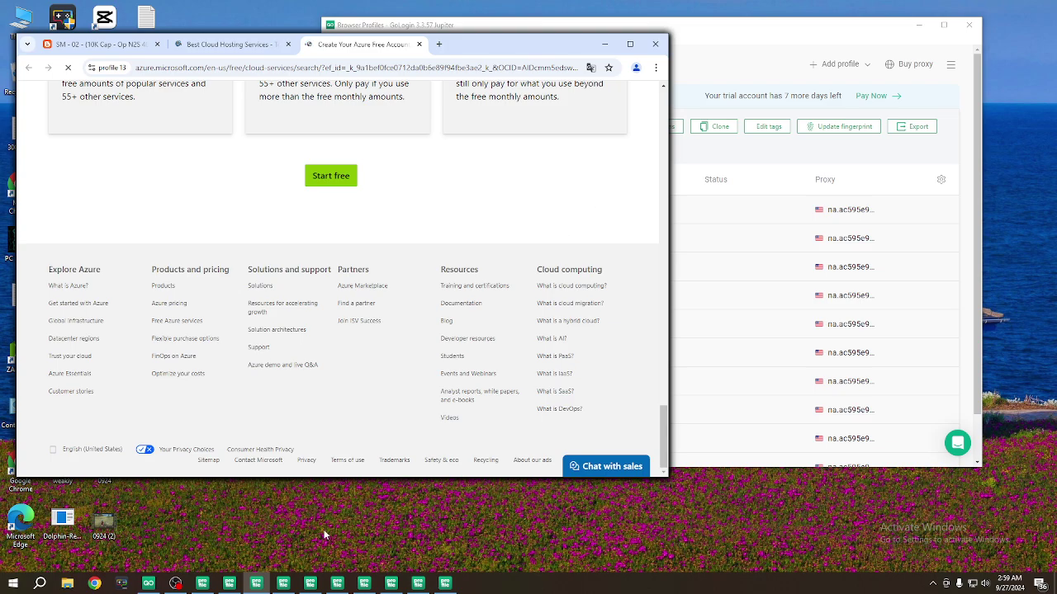
click(283, 584)
click(310, 584)
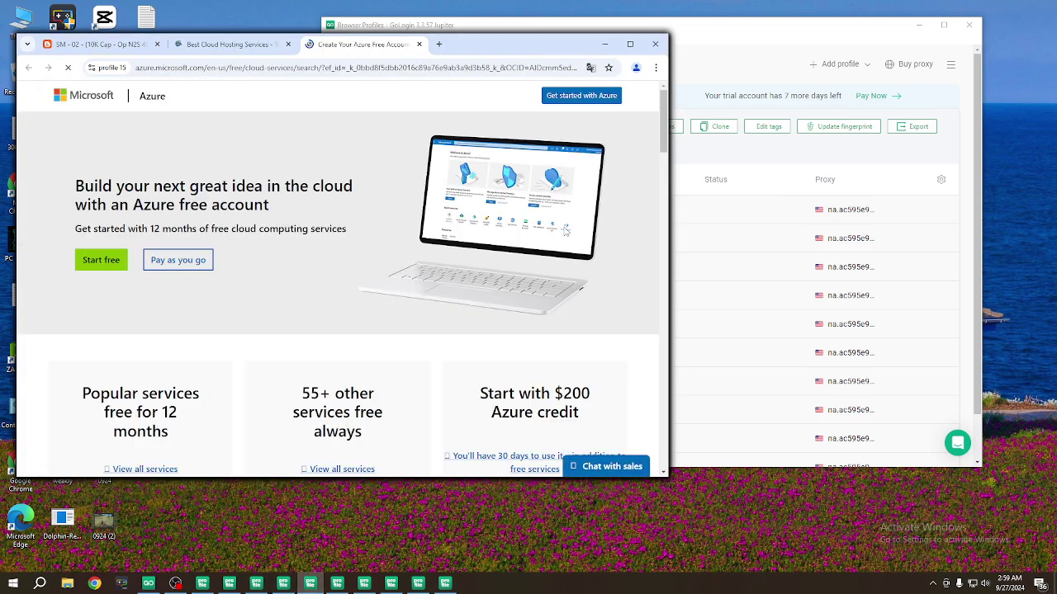
drag(663, 123, 663, 437)
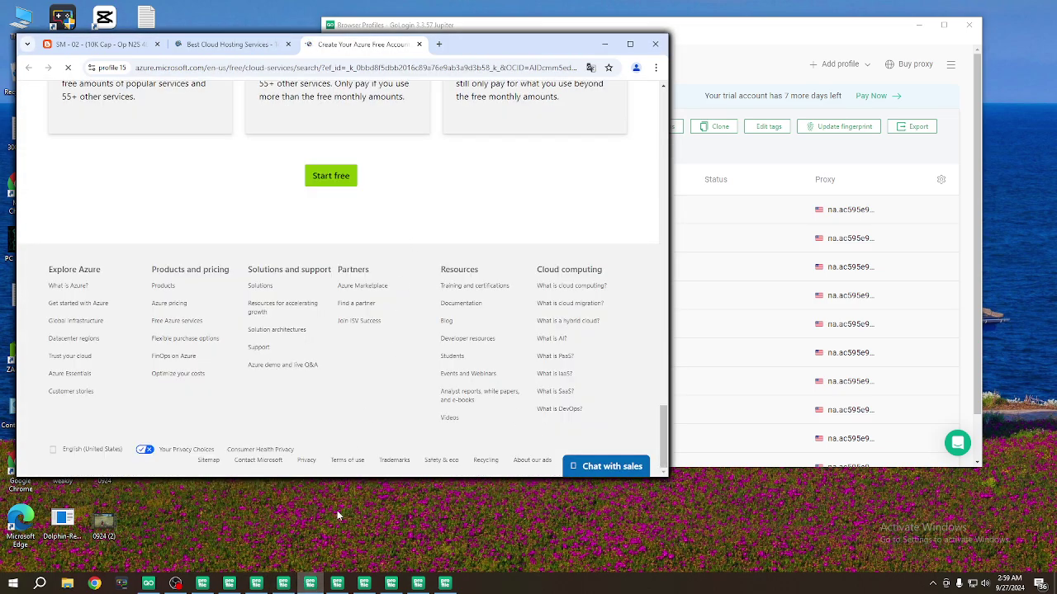
Step: Go through the landing page in the window after profile 15 and the SafetyDetective page in profile 12 to their ends
click(337, 584)
drag(664, 161, 605, 501)
click(574, 463)
click(364, 585)
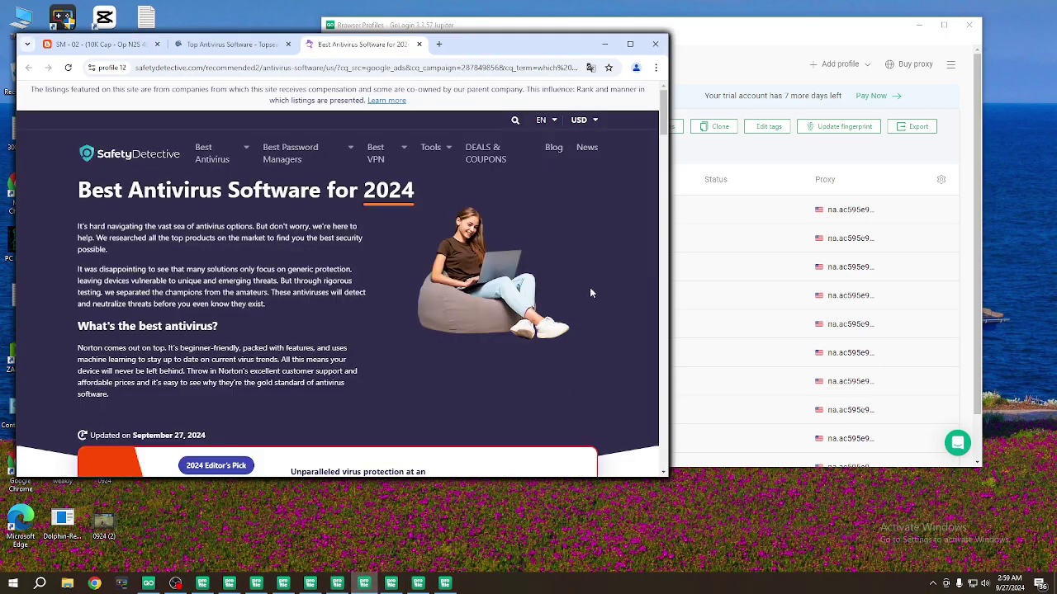
drag(665, 118, 666, 397)
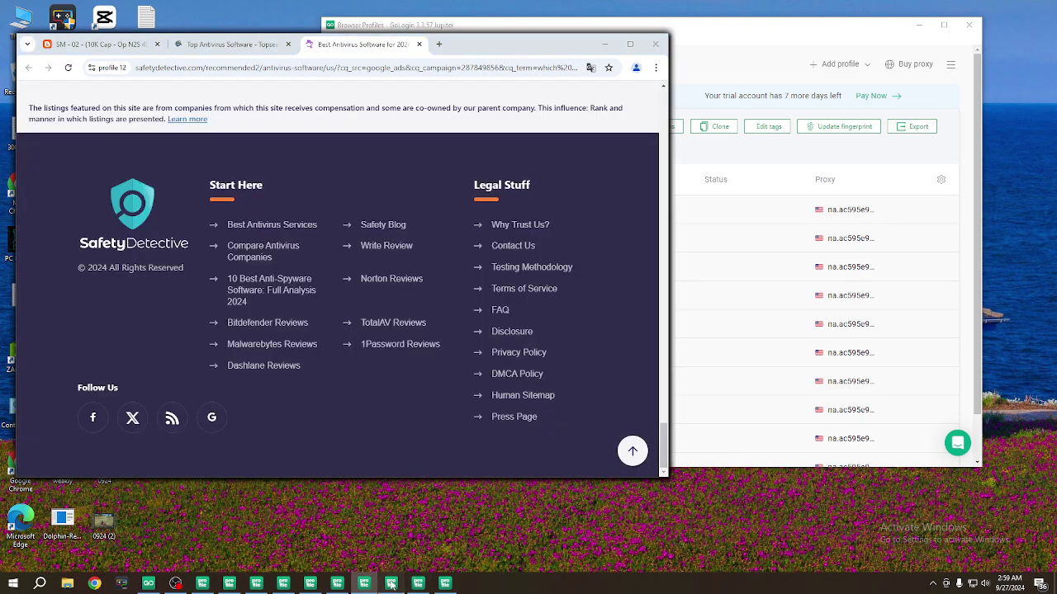
Step: Go through the IDrive page in profile 11, the DigitalOcean page in 18 and the Google Cloud page in 16 to their ends
click(391, 585)
drag(662, 113, 663, 450)
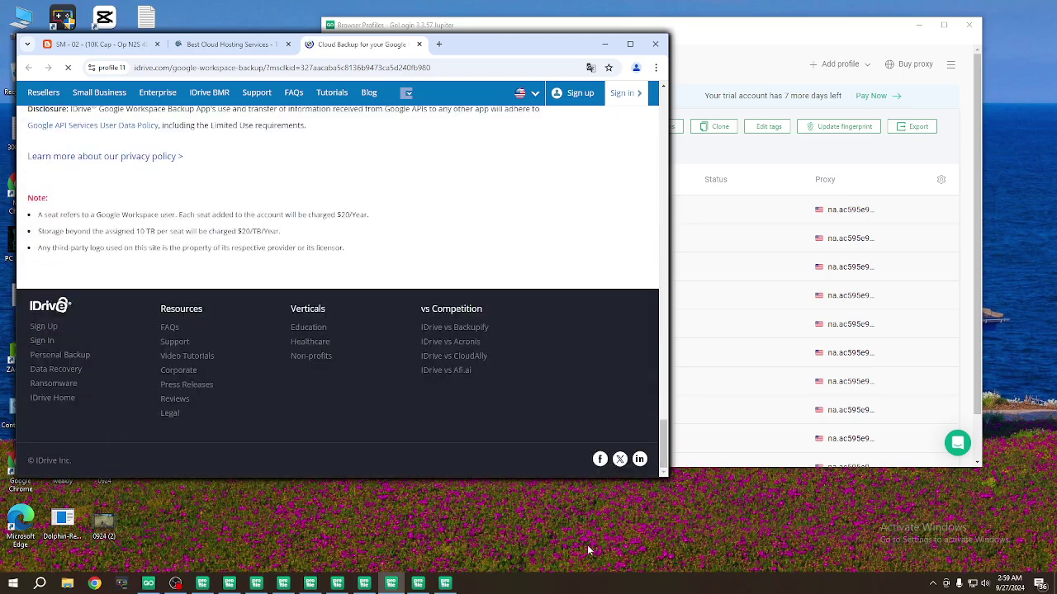
click(419, 585)
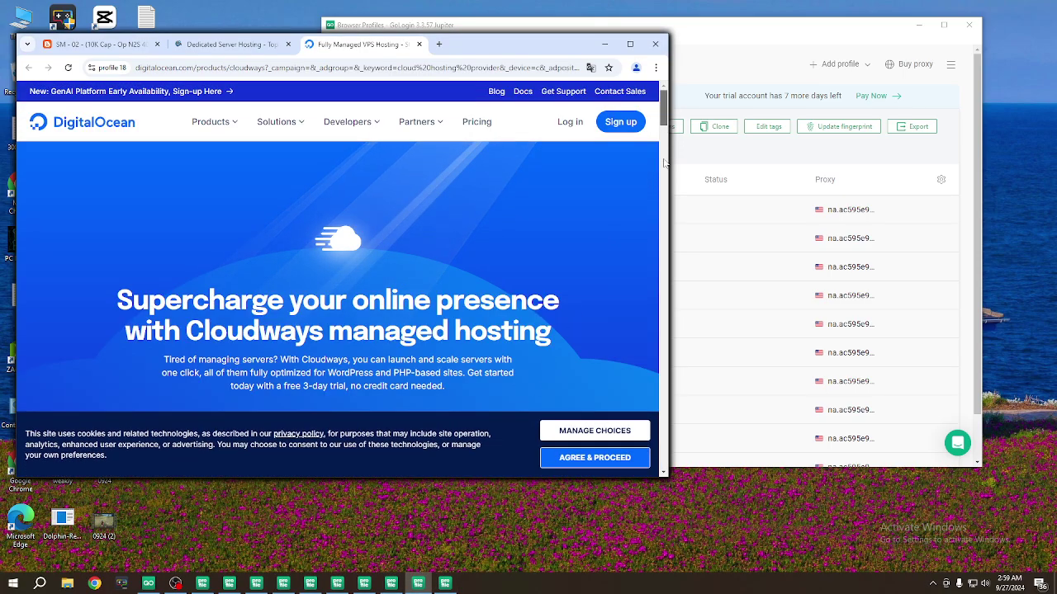
drag(663, 107, 663, 509)
click(445, 584)
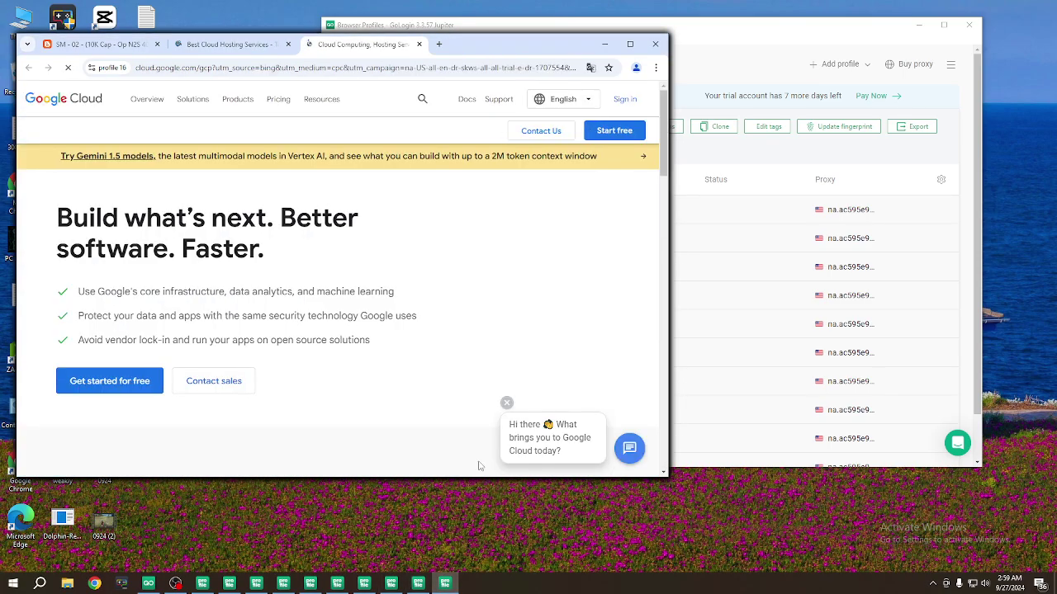
drag(663, 124, 663, 495)
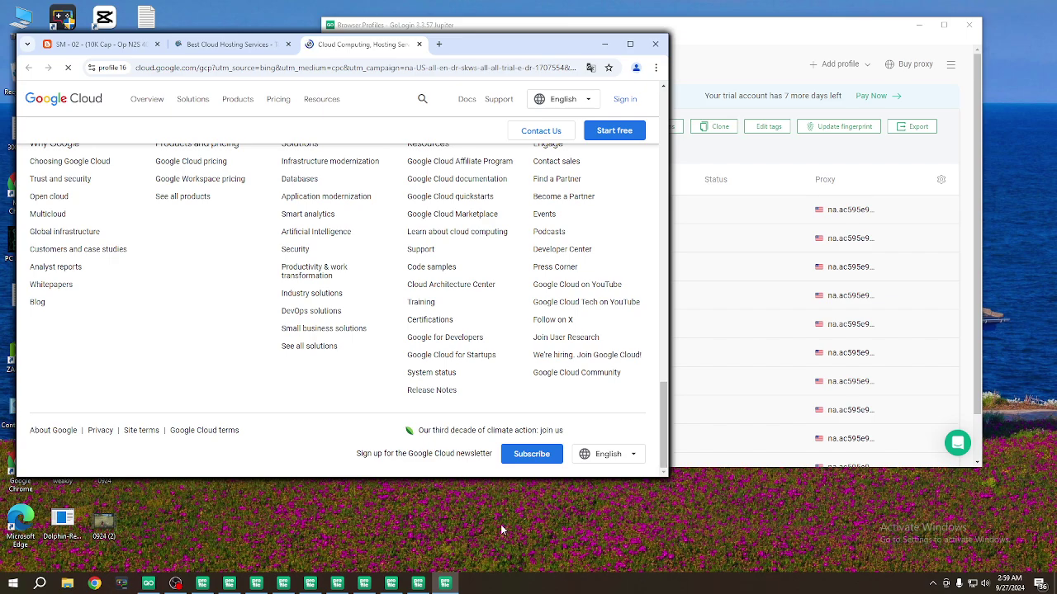
Step: Look over the landing pages in the open profile windows one after another, from profile 20 to profile 16
click(202, 583)
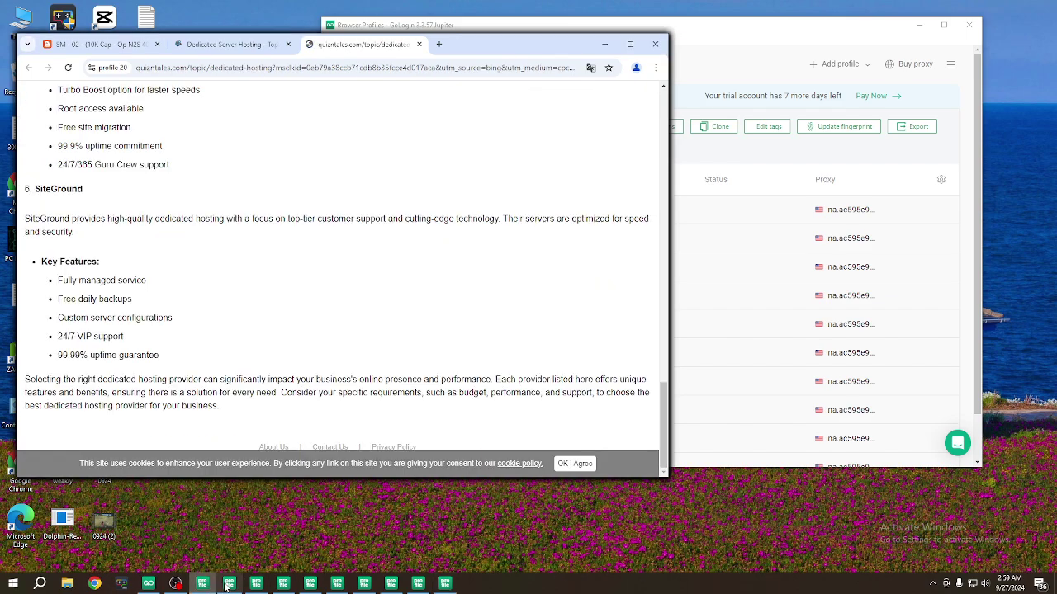
click(229, 585)
click(254, 584)
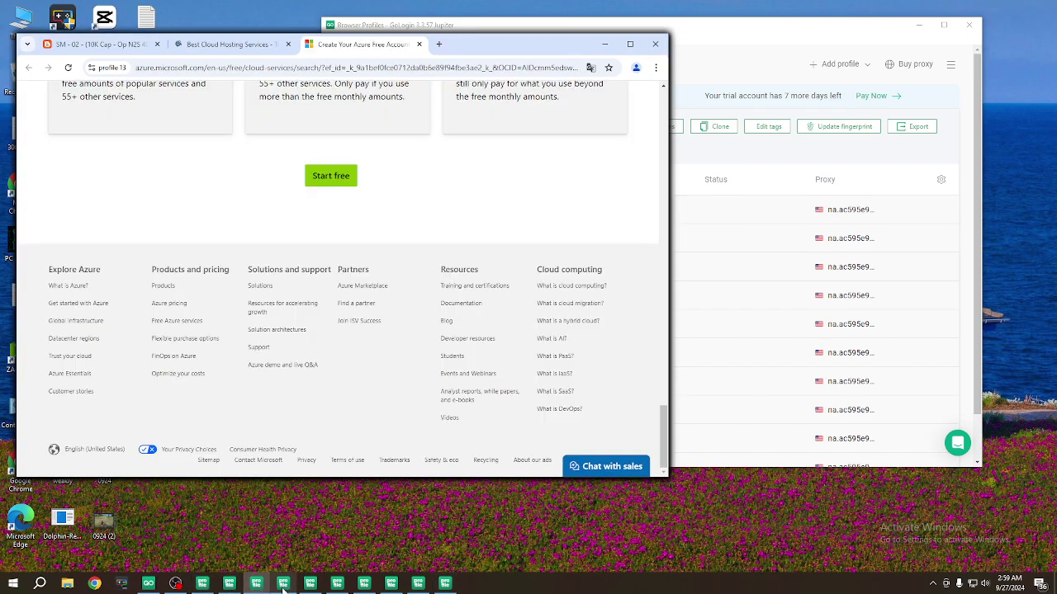
click(283, 584)
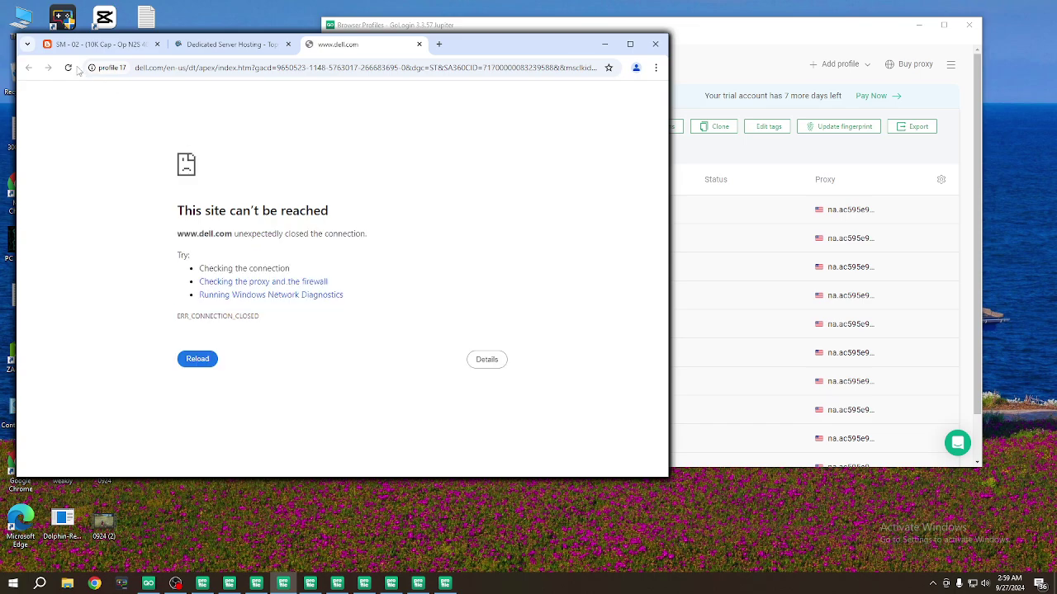
click(311, 585)
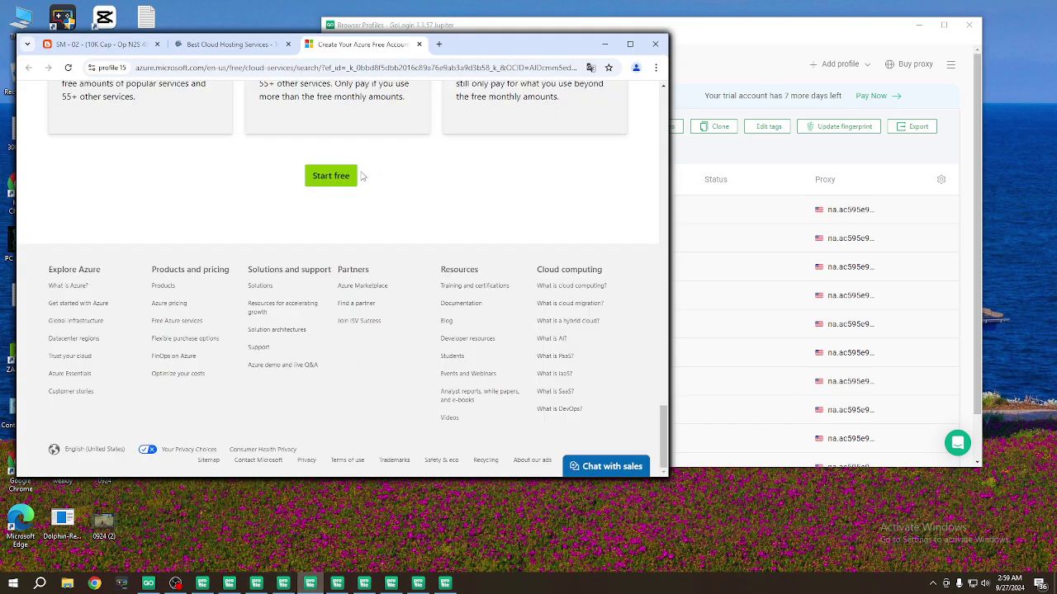
click(337, 585)
click(337, 584)
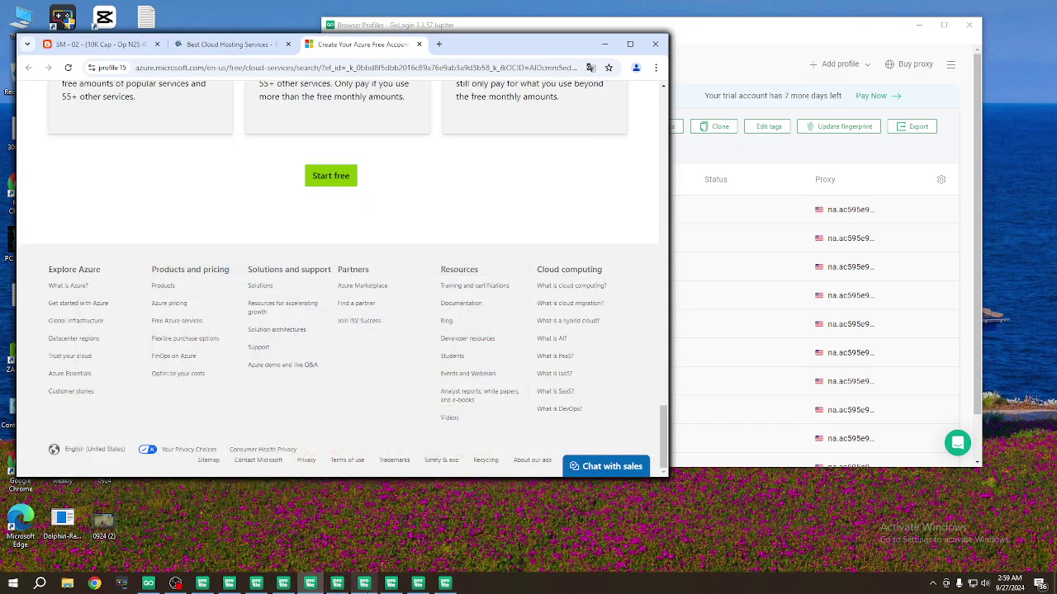
click(399, 586)
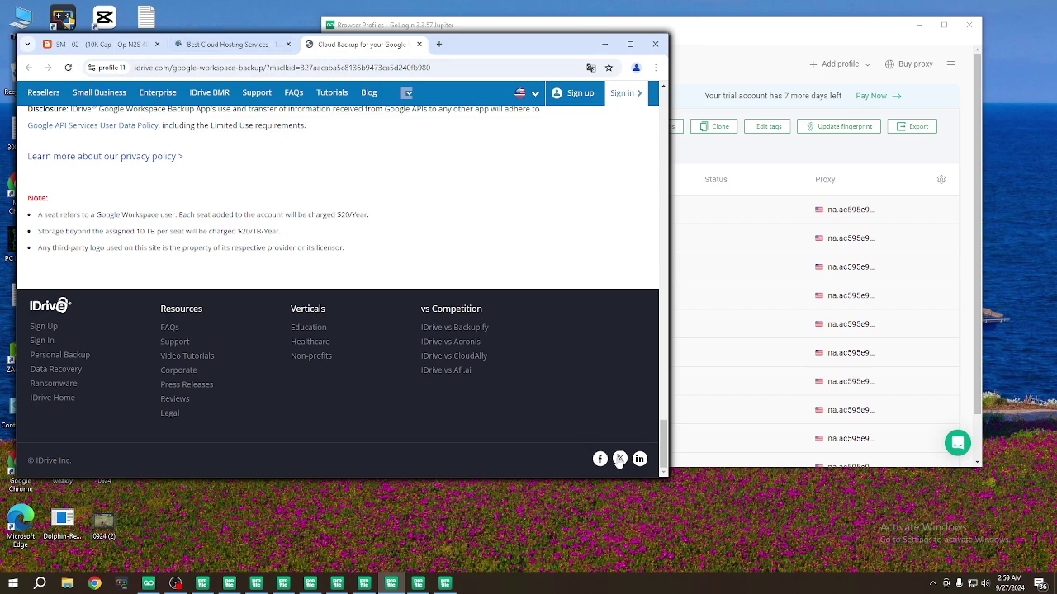
click(418, 582)
click(445, 582)
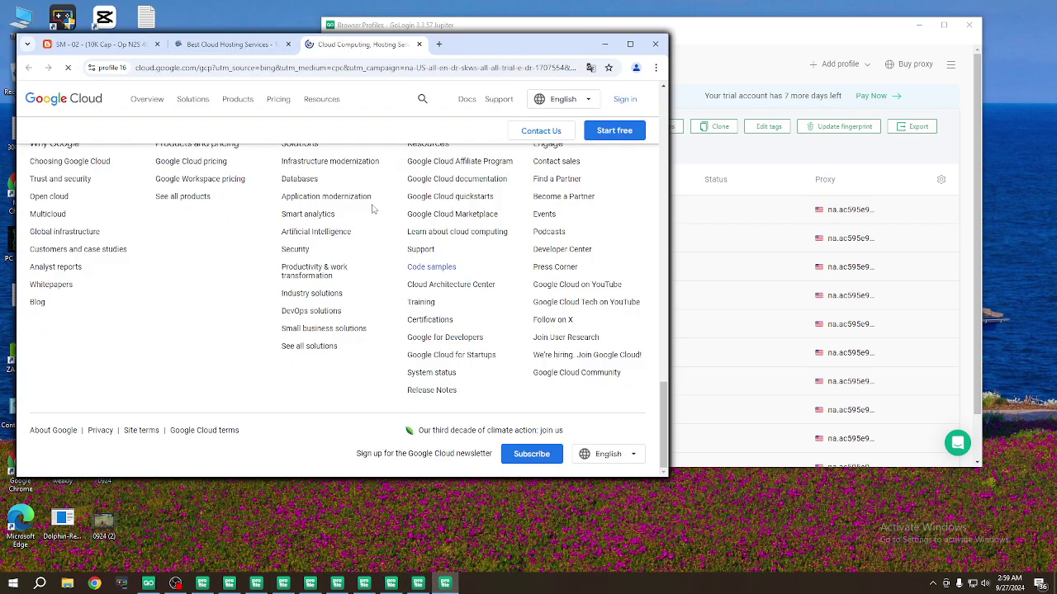
Step: Review the Best Cloud Hosting Services search results in profile 16 and go through its Google Cloud page to the footer
scroll(300, 137, up, 15)
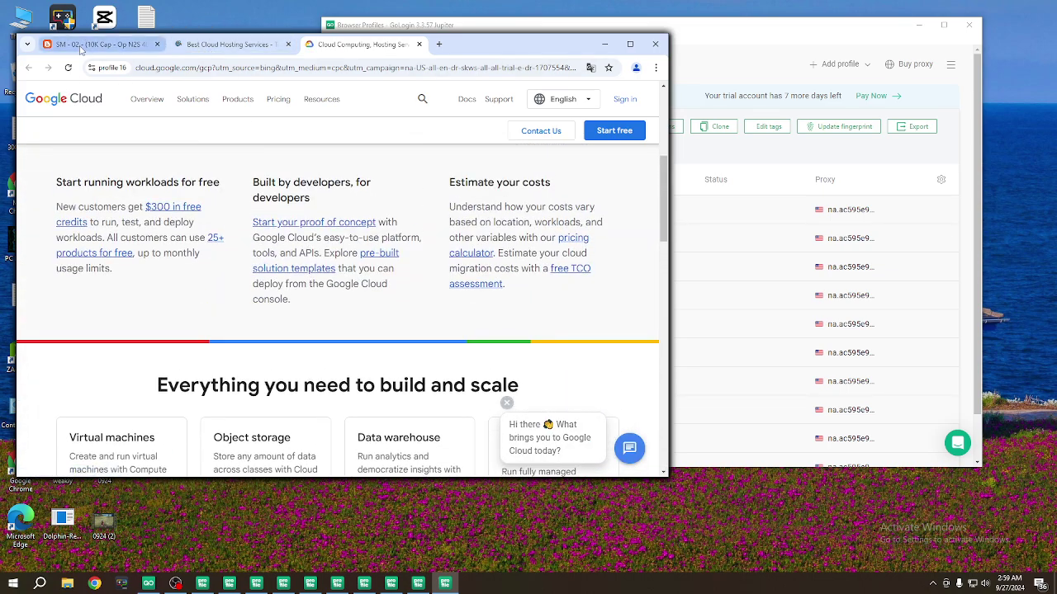
click(191, 46)
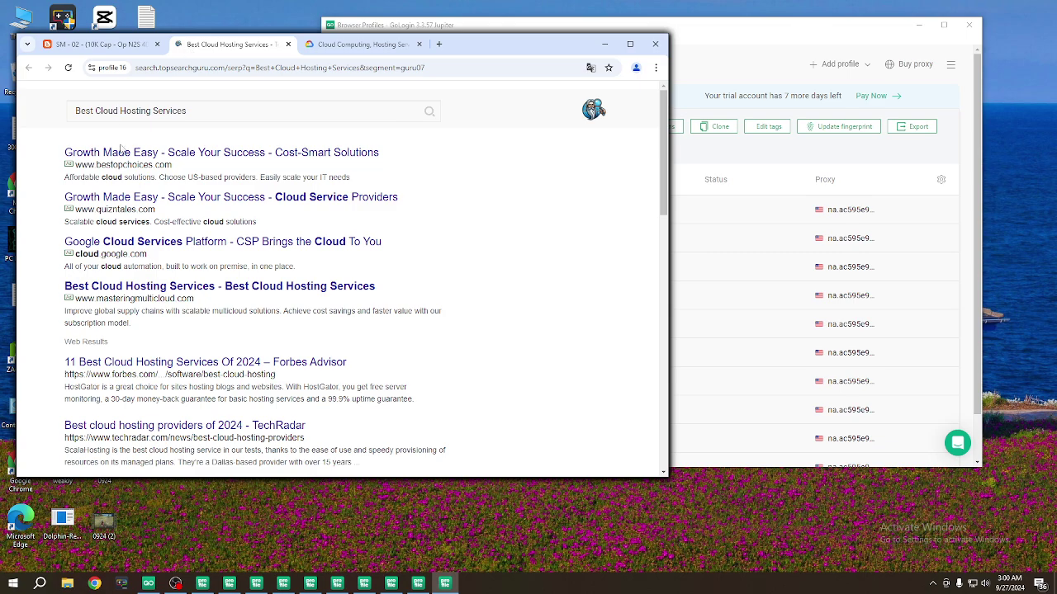
click(363, 44)
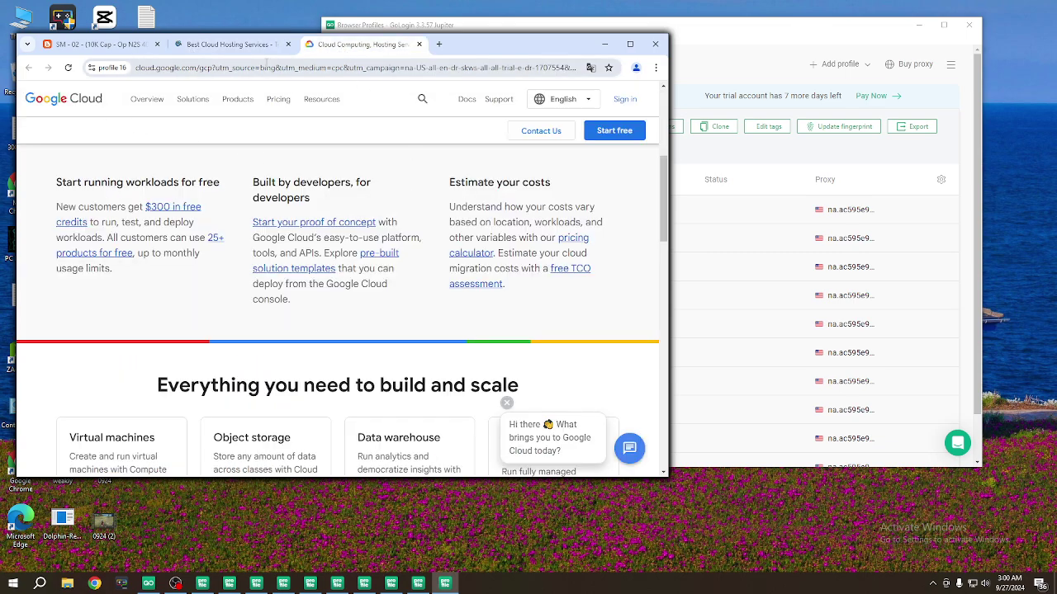
click(230, 46)
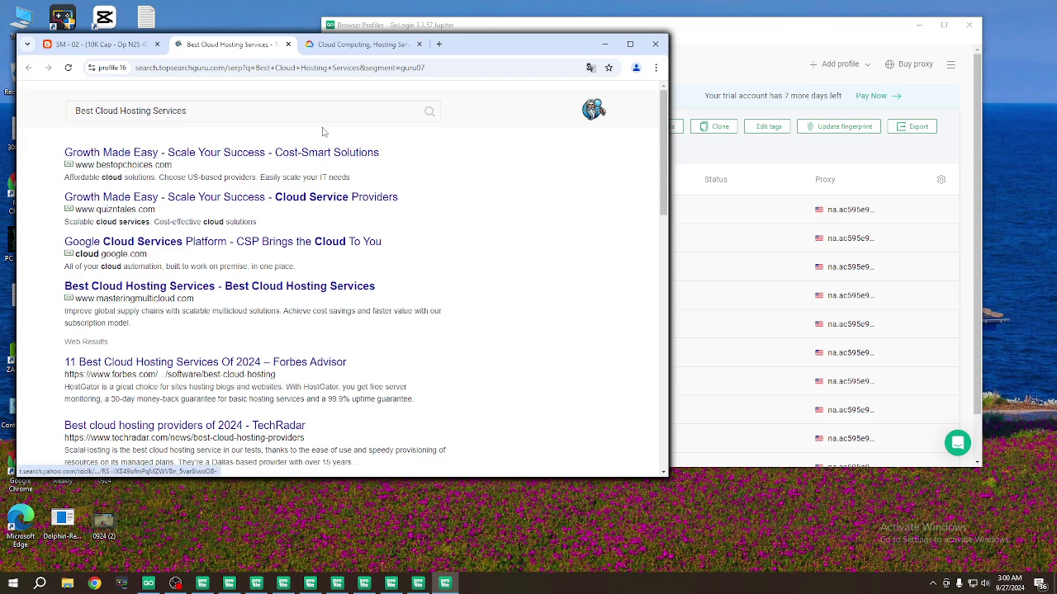
click(356, 45)
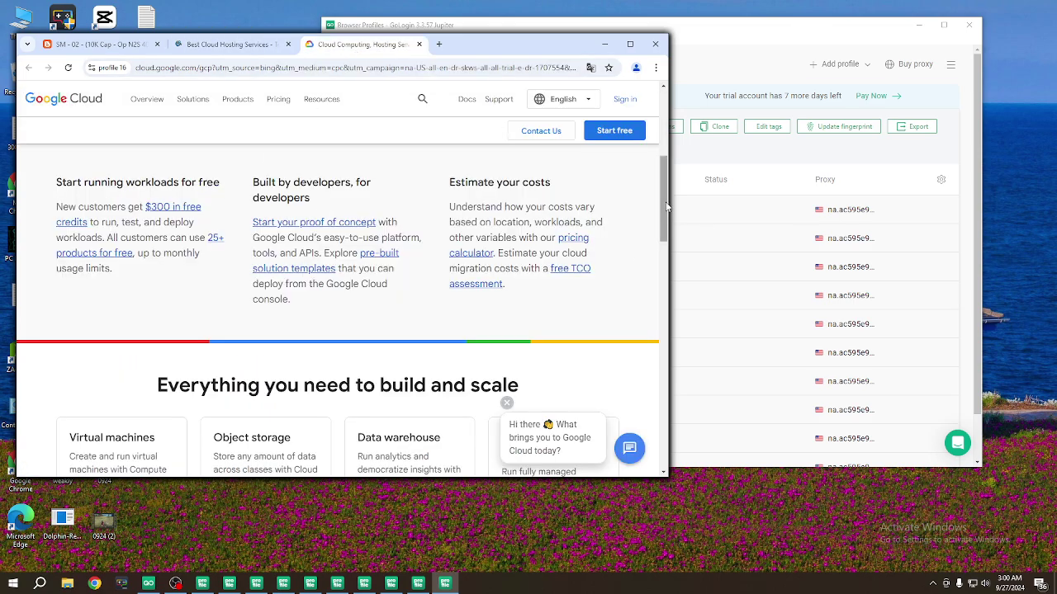
scroll(664, 248, down, 15)
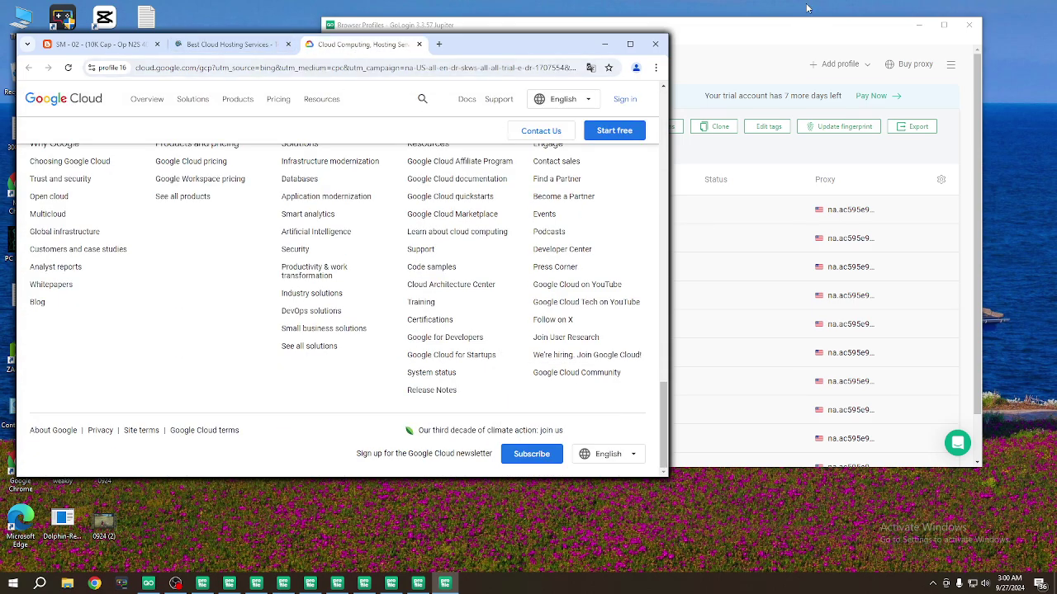
Step: Return to the GoLogin profile list and delete all the selected running profiles, 11 to 20
click(681, 70)
click(419, 148)
click(477, 198)
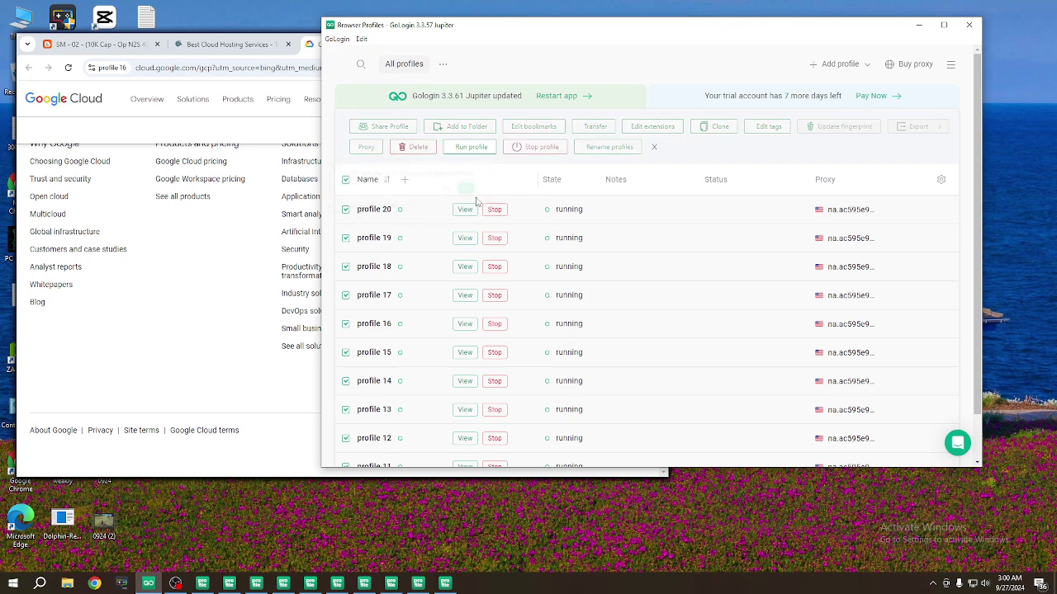